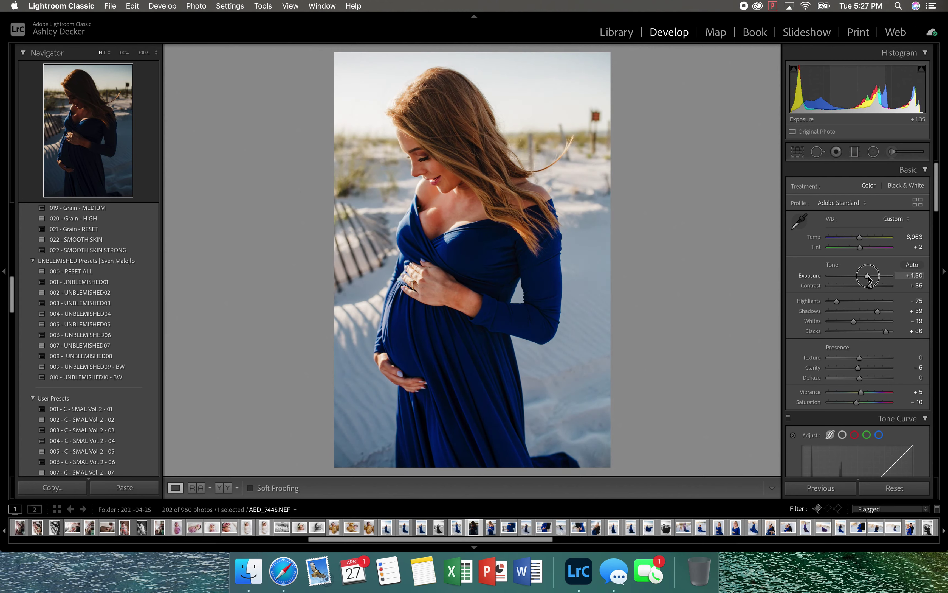
Step: Set the photo's Shadows to +91, Exposure to +1.25, Clarity to 0, Dehaze to +4 and Vibrance to +33
click(887, 312)
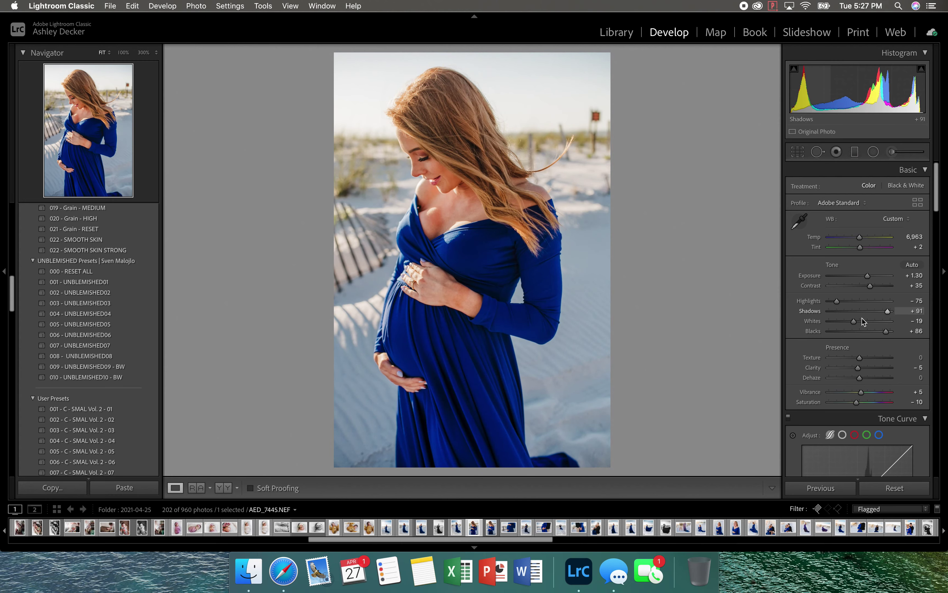
drag(869, 276, 868, 276)
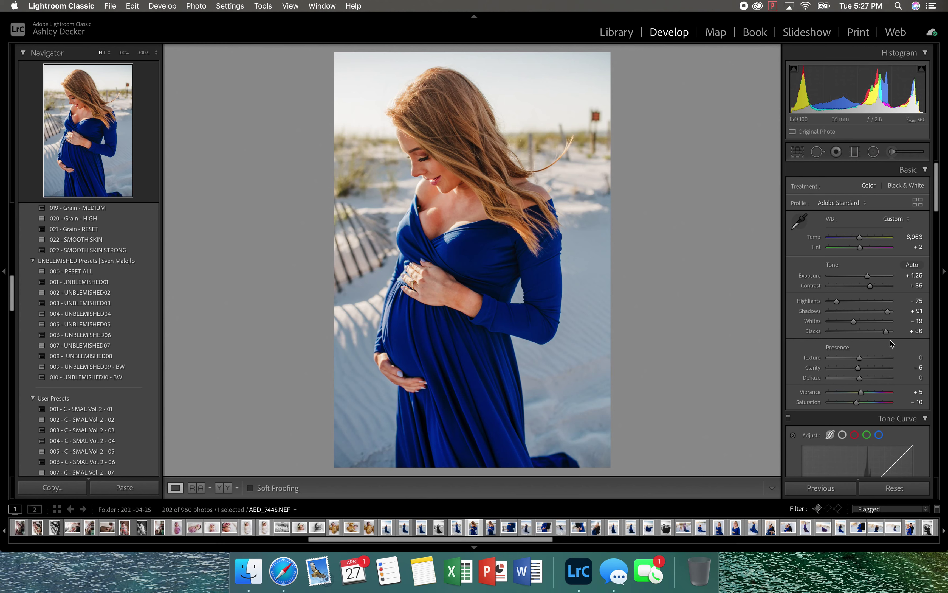
click(859, 369)
drag(860, 378, 862, 378)
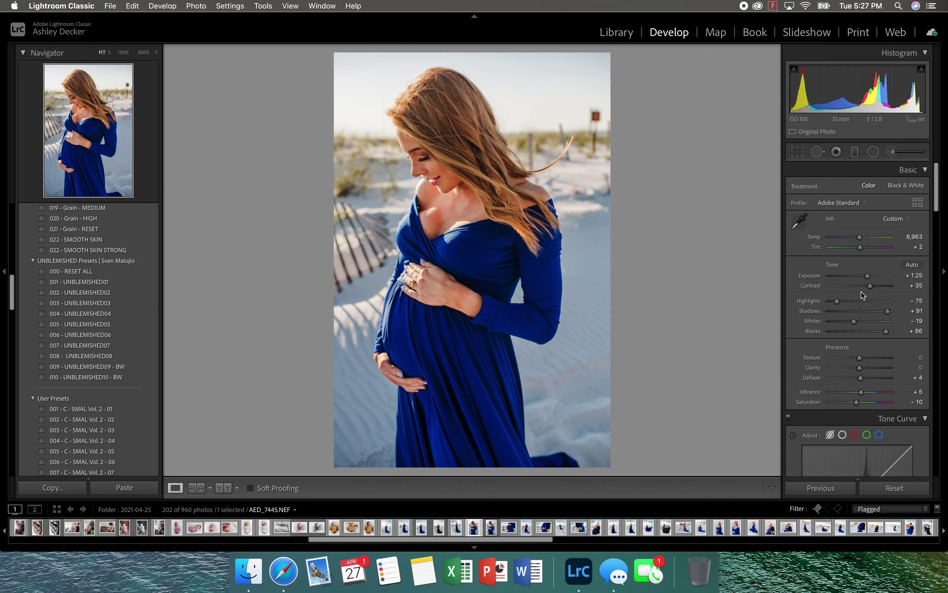
scroll(863, 291, down, 5)
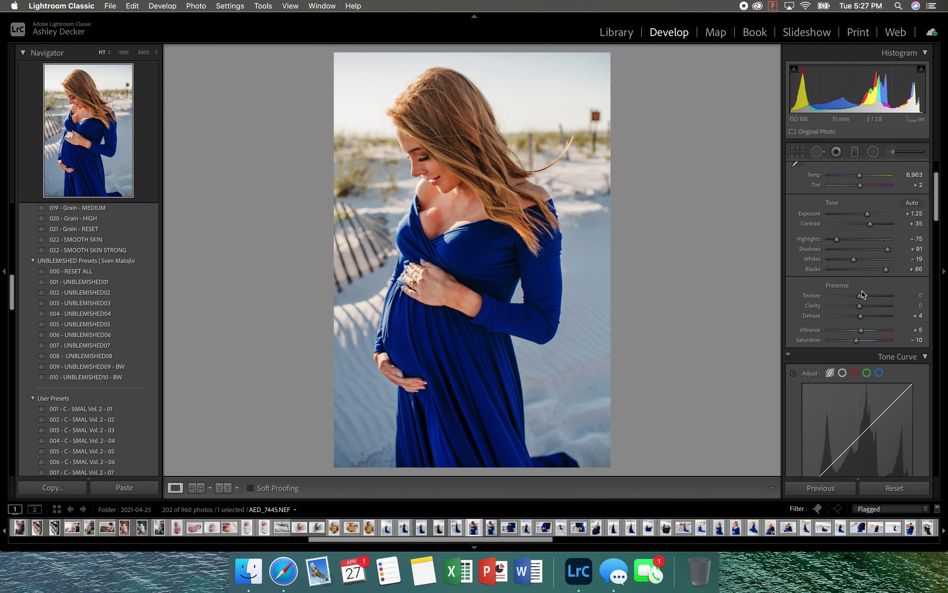
drag(871, 289, 880, 289)
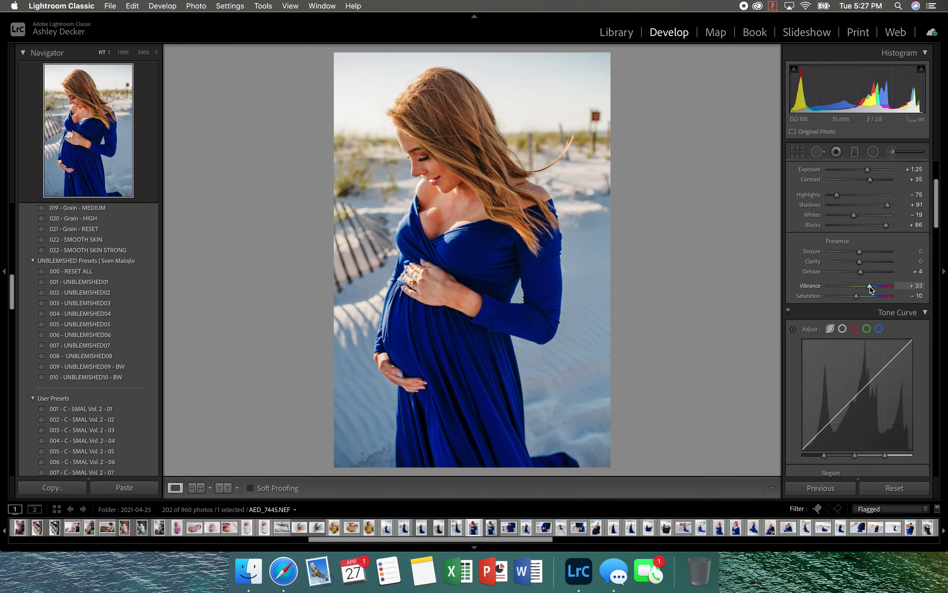
Step: Lower the HSL saturation of Yellow to -48 and Orange to -33
scroll(857, 297, down, 1)
scroll(857, 297, down, 15)
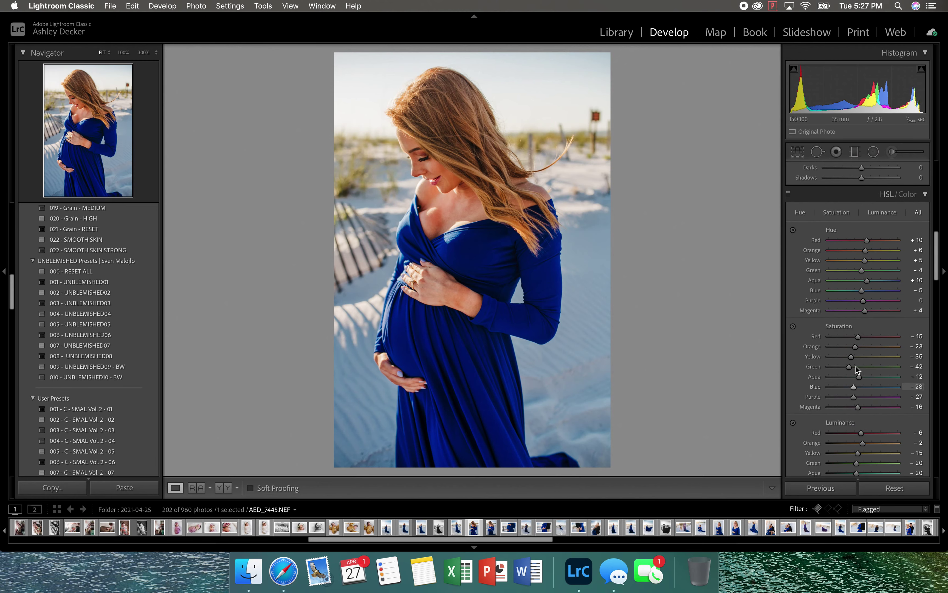
drag(847, 360, 854, 350)
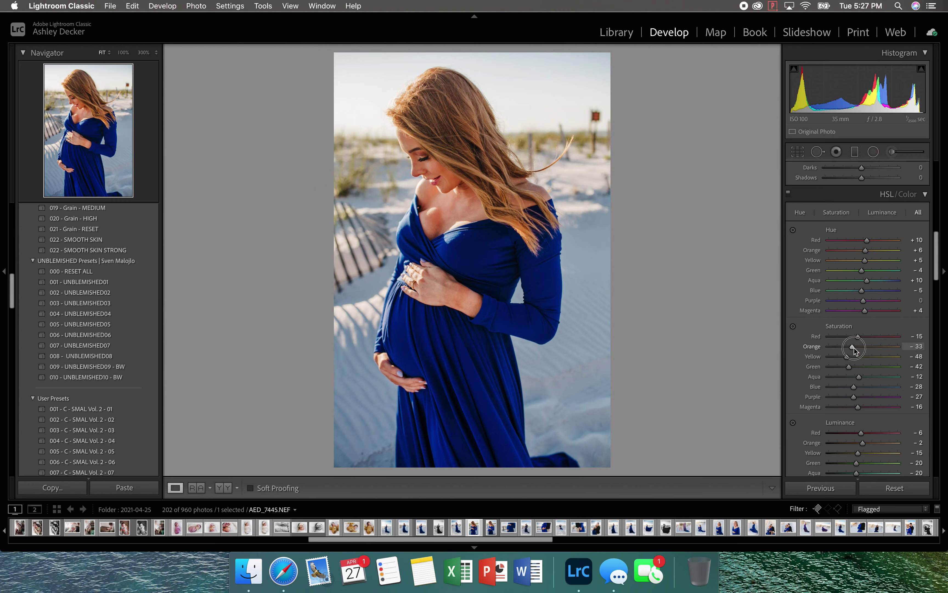
Step: Review the remaining adjustments from Color Grading and Detail through Lens Corrections, Transform, Effects and Calibration
scroll(855, 351, down, 10)
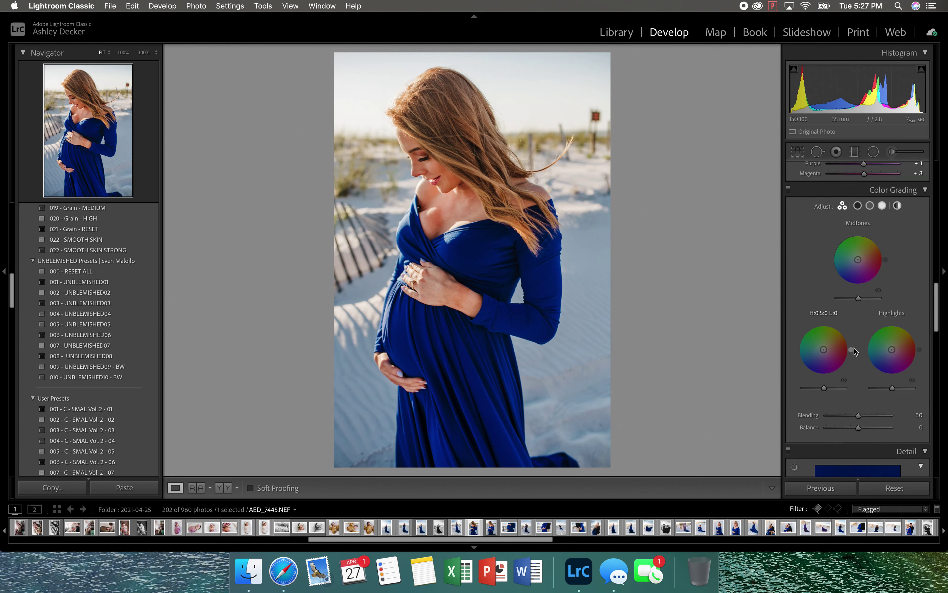
scroll(855, 350, down, 5)
click(859, 313)
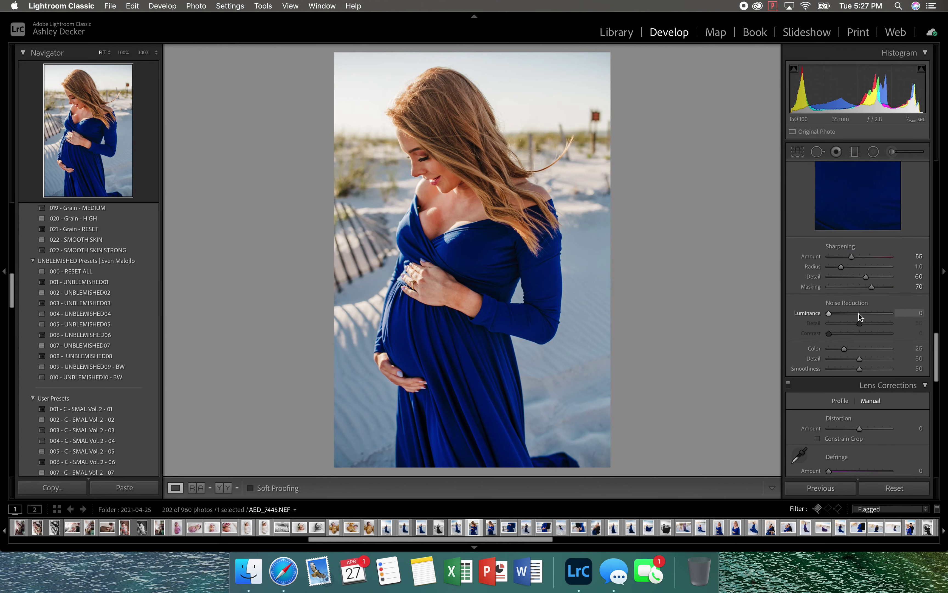
scroll(858, 314, down, 6)
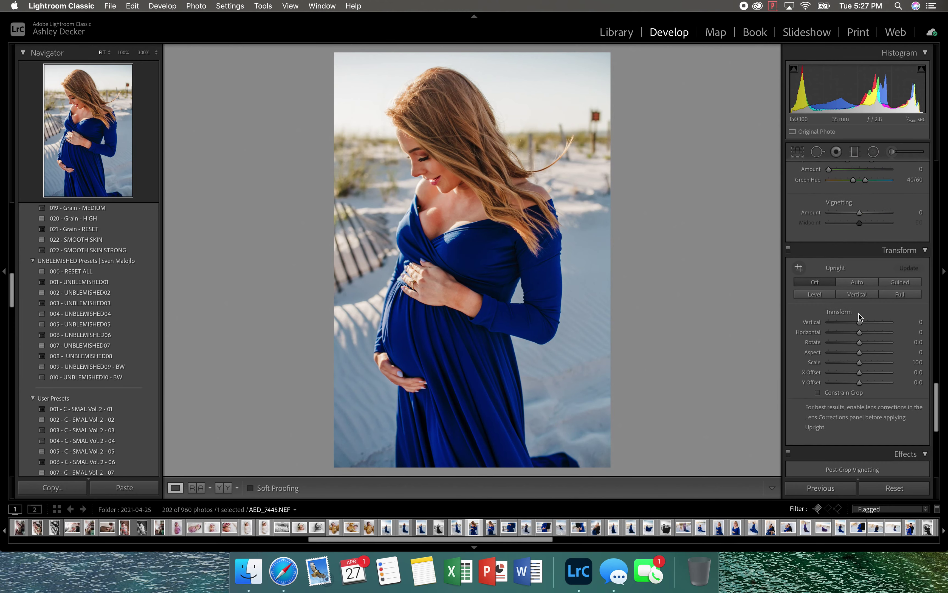
scroll(863, 298, down, 6)
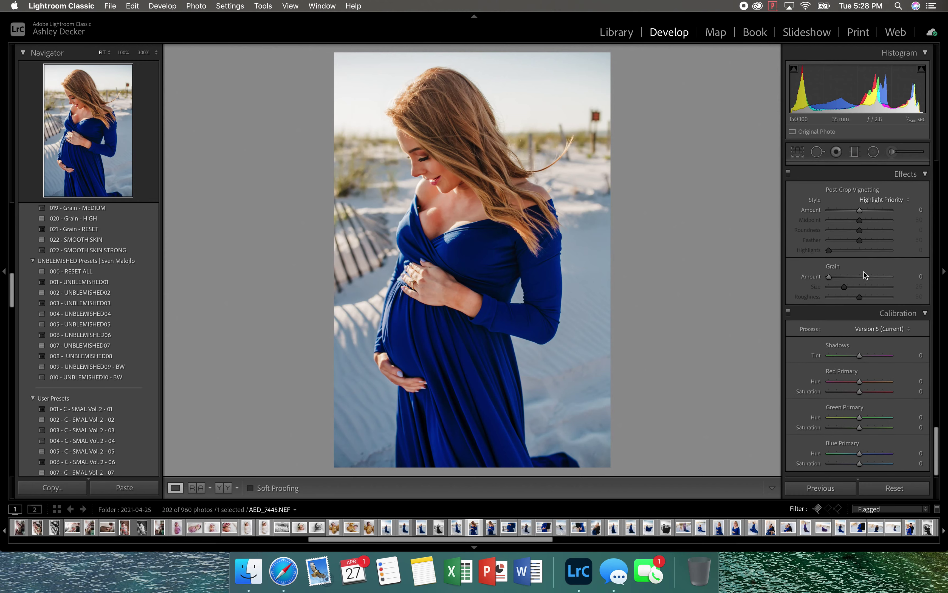
scroll(864, 273, up, 8)
scroll(863, 274, up, 15)
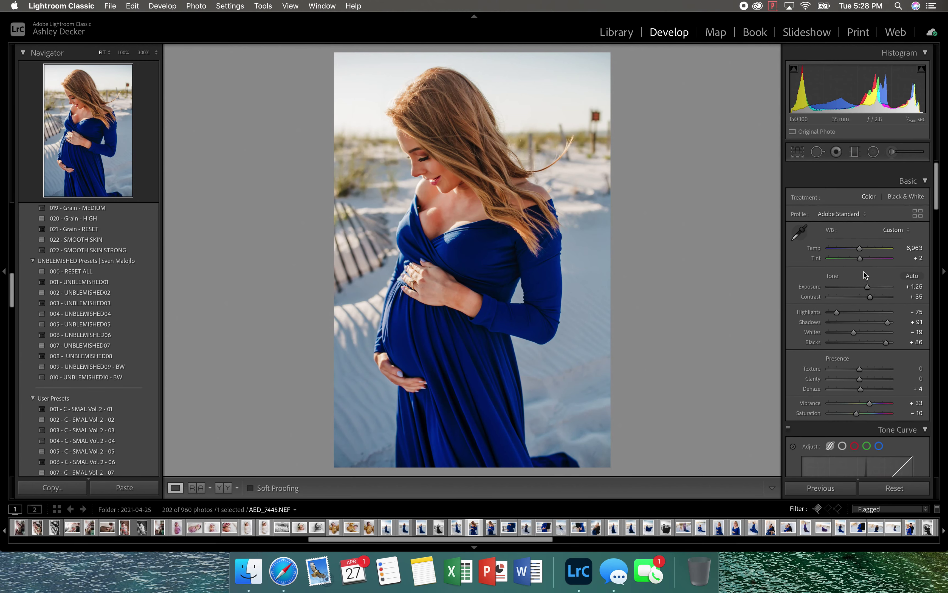
Step: Remove the dark sign beside the woman's hair with a size 79 Clone spot, sampling the clear sky next to it
click(818, 152)
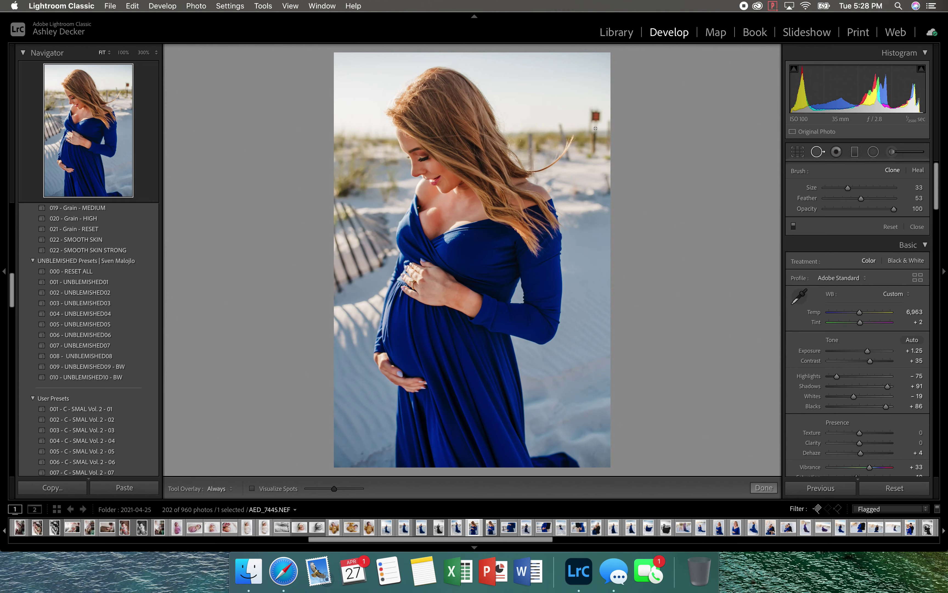
scroll(600, 117, up, 5)
scroll(593, 116, up, 1)
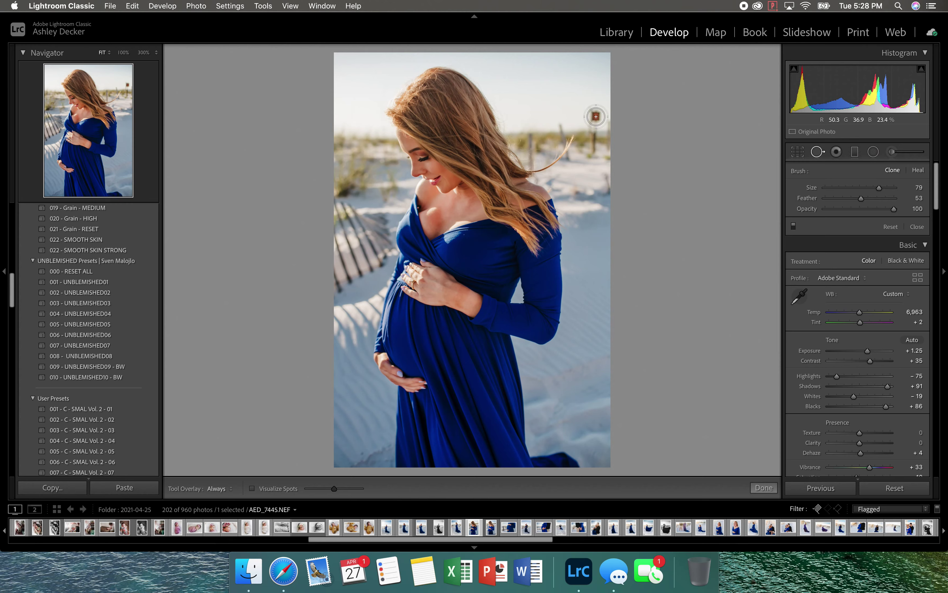
click(596, 116)
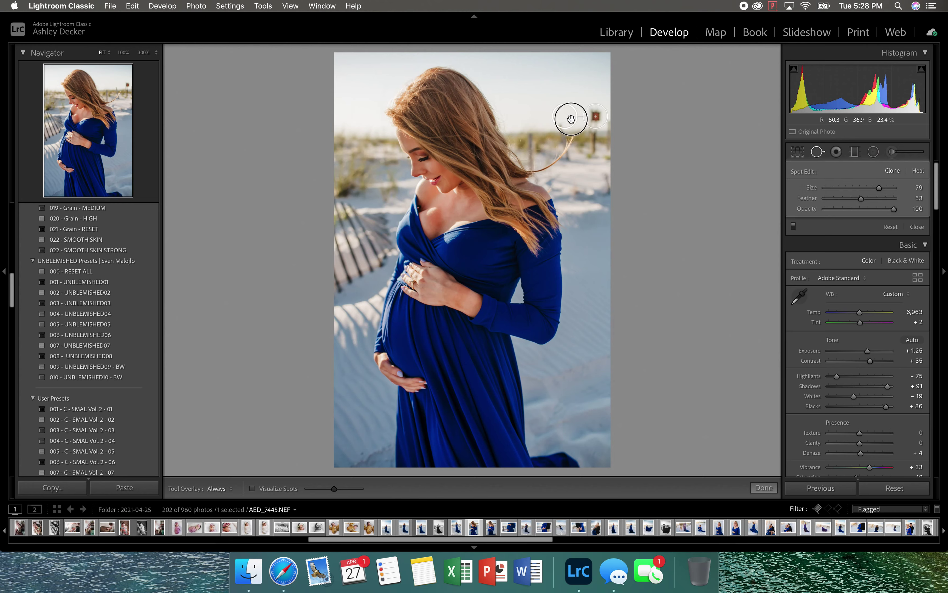
drag(576, 120, 577, 120)
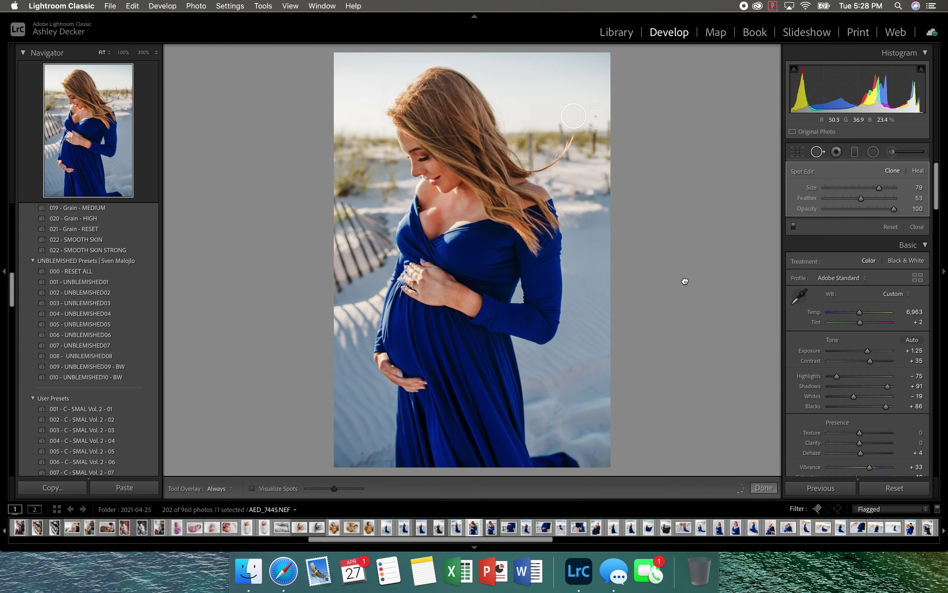
click(771, 488)
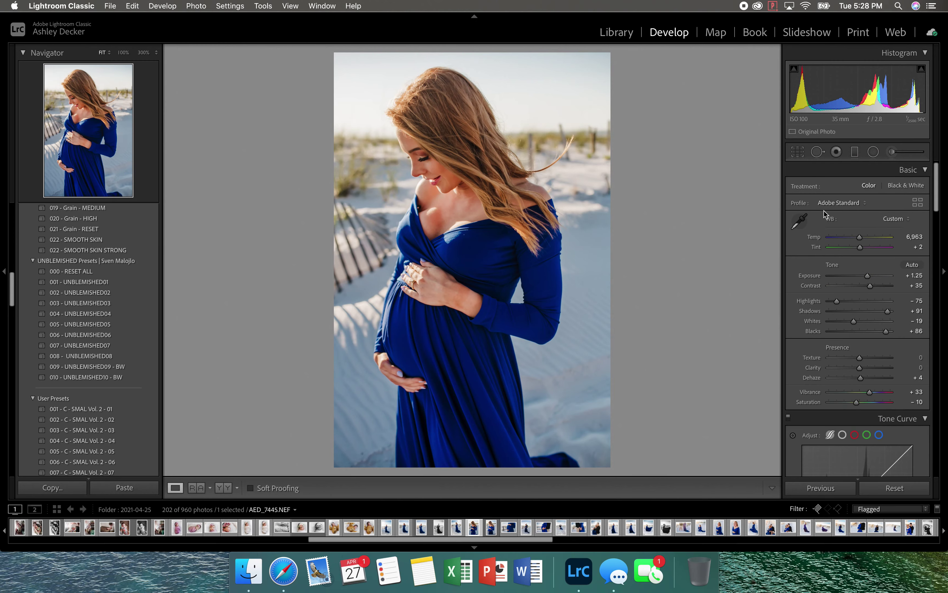
Step: Add a large radial filter at the photo's upper-left edge using the sunflare effect
click(874, 152)
drag(326, 80, 390, 165)
drag(357, 117, 364, 144)
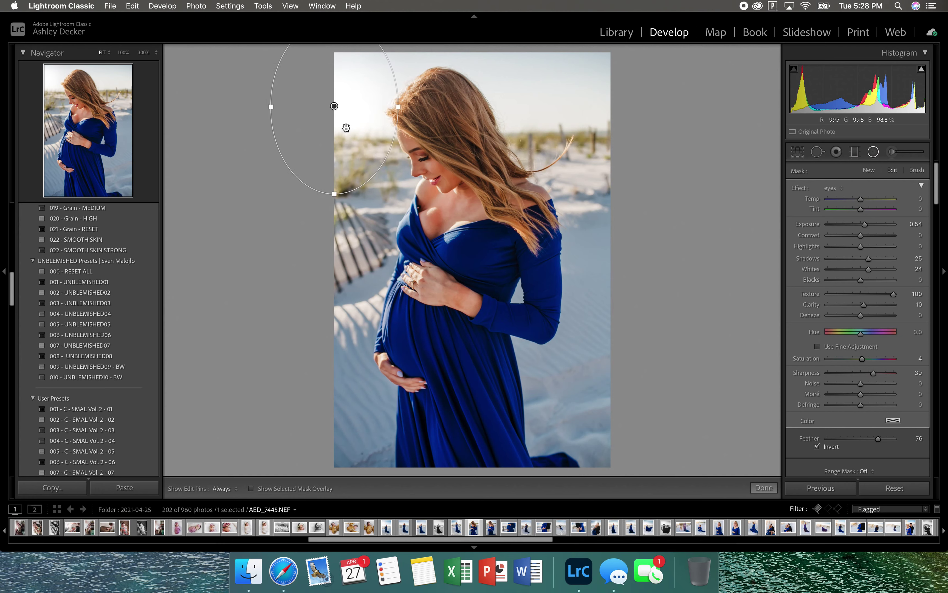
click(830, 188)
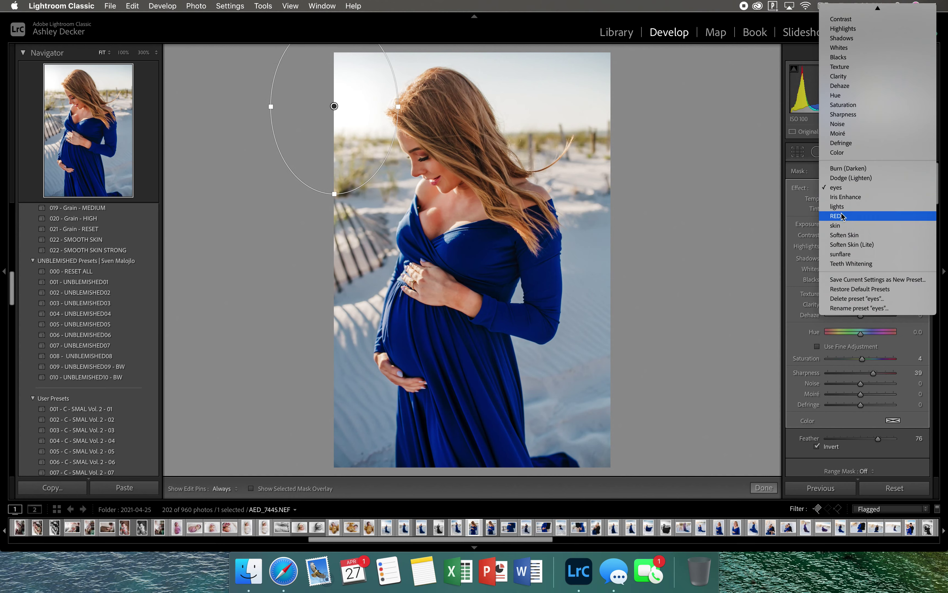
click(847, 254)
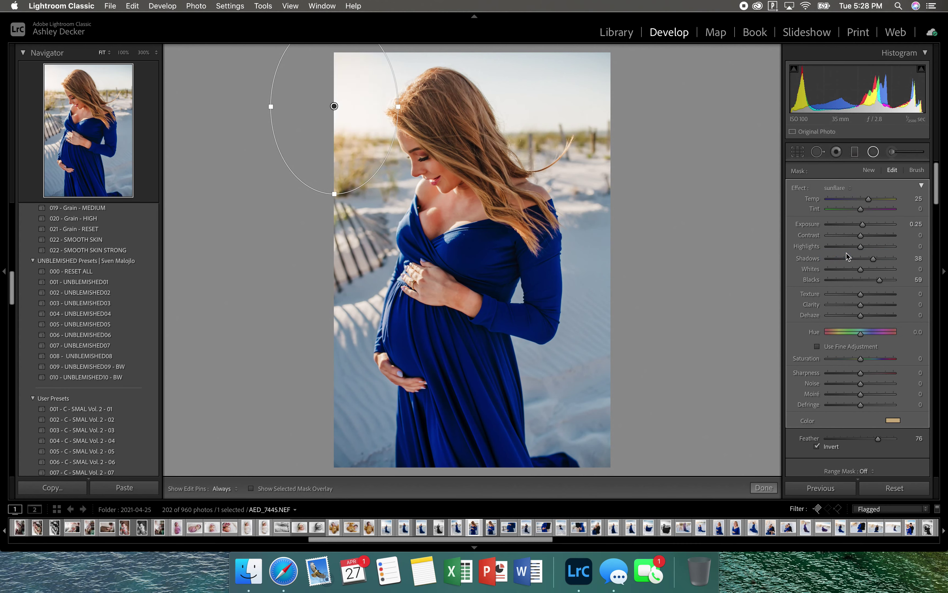
click(764, 488)
Step: Add a tall radial filter over the woman's head, torso and belly using the Dodge (Lighten) effect
click(873, 153)
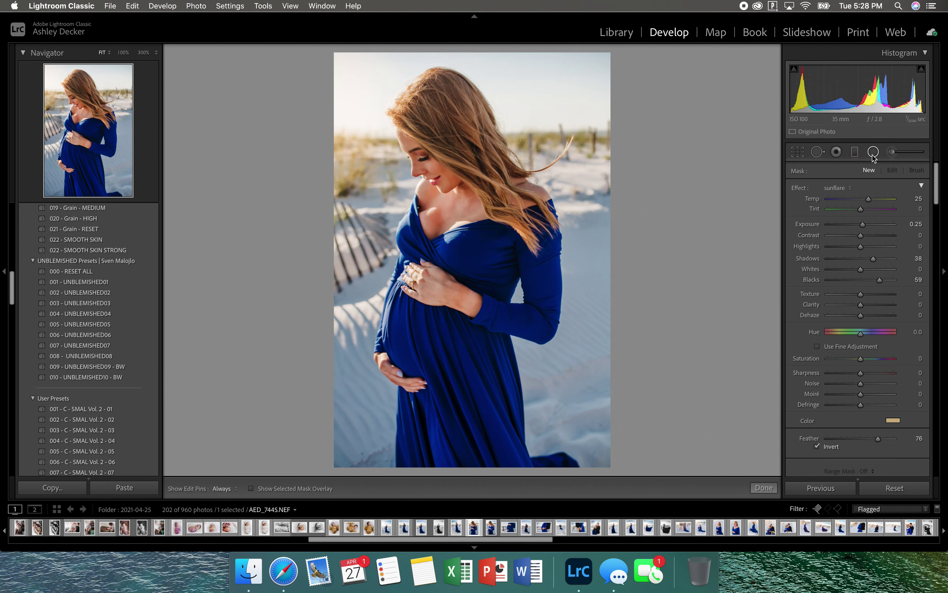
drag(409, 138, 497, 233)
drag(440, 186, 475, 243)
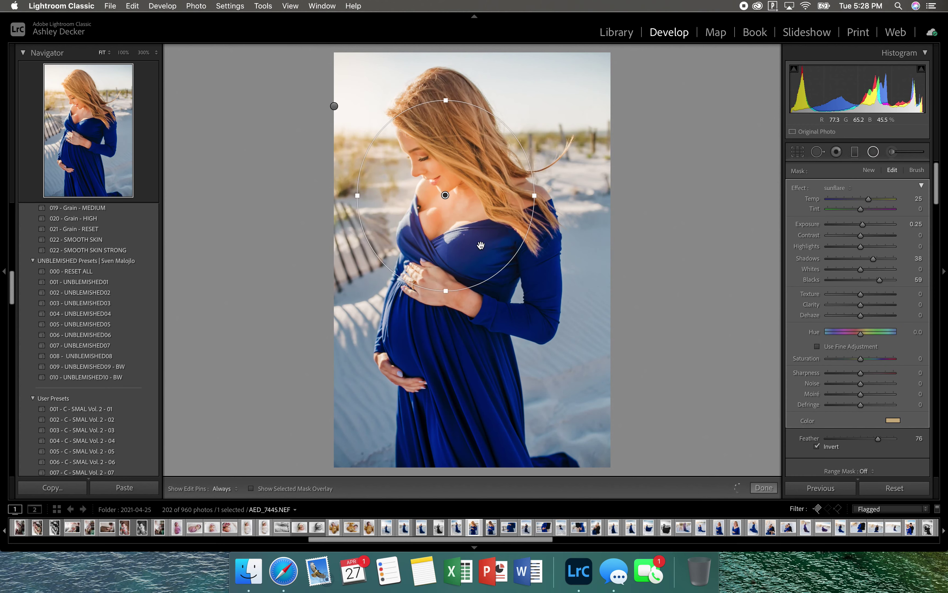
mouse_move(444, 296)
mouse_down()
mouse_move(445, 353)
mouse_move(451, 275)
mouse_move(447, 290)
mouse_up()
click(837, 188)
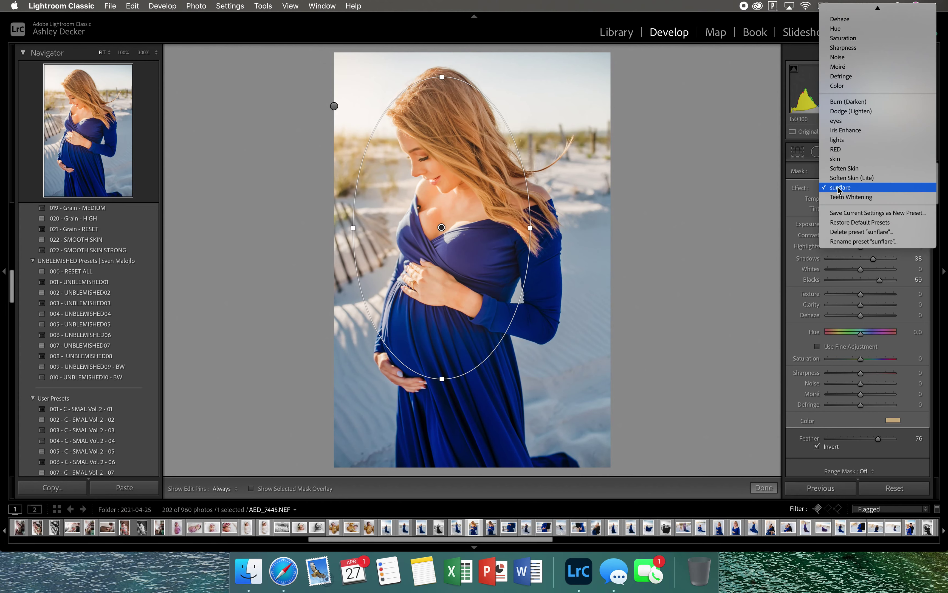
click(855, 112)
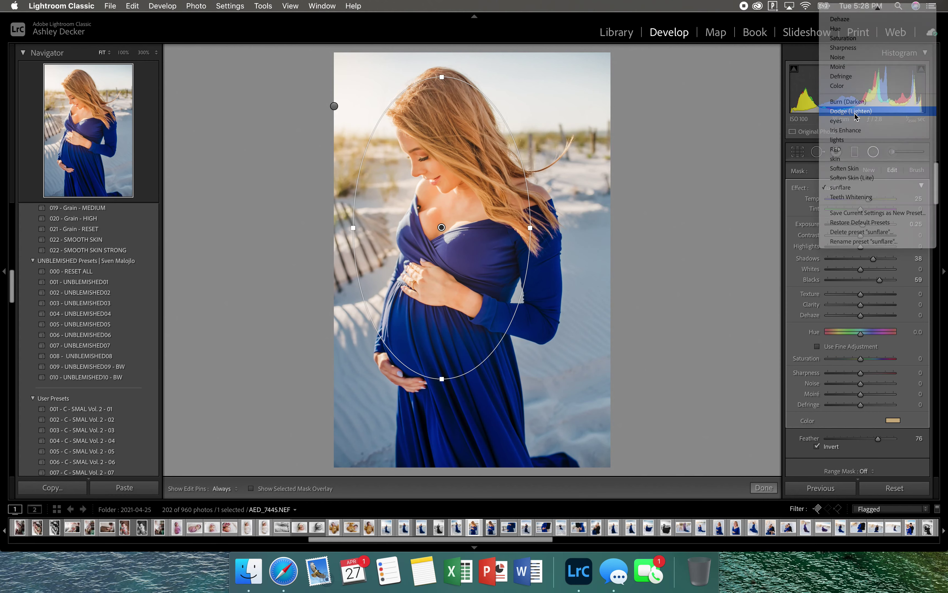
Step: Set the woman's radial filter to Shadows 24, Highlights 3, Whites 6 and Texture 17, and finish editing it
click(869, 260)
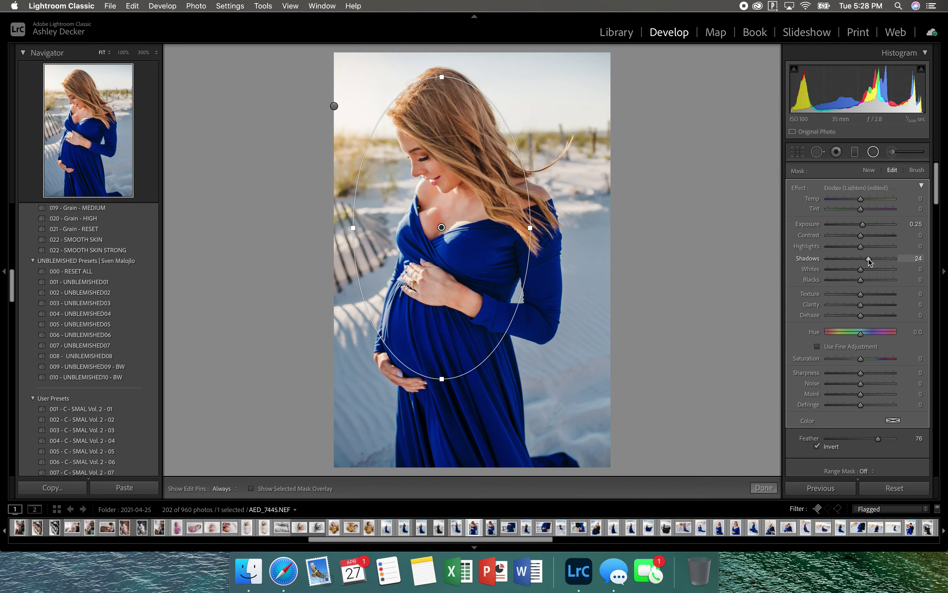
click(864, 273)
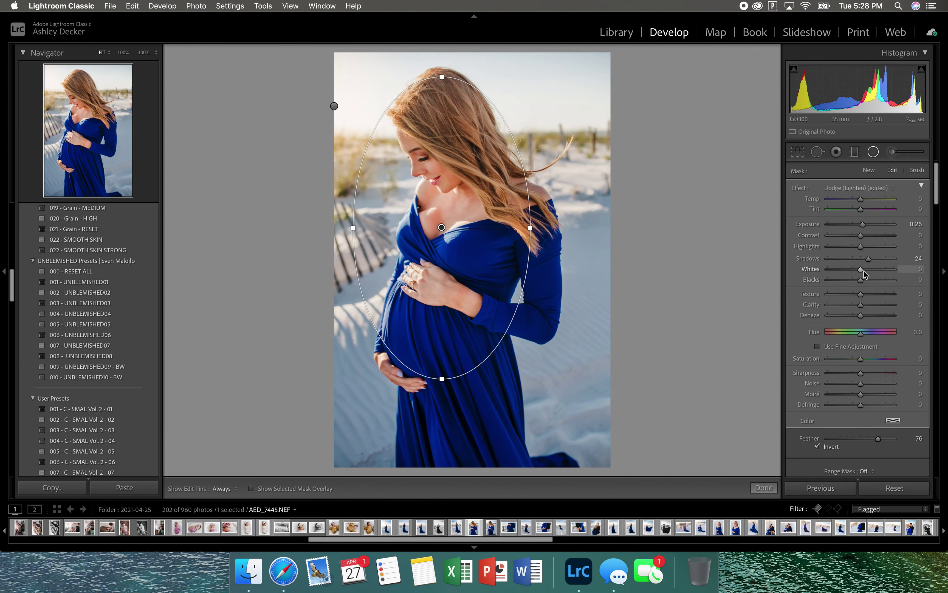
drag(861, 247, 862, 248)
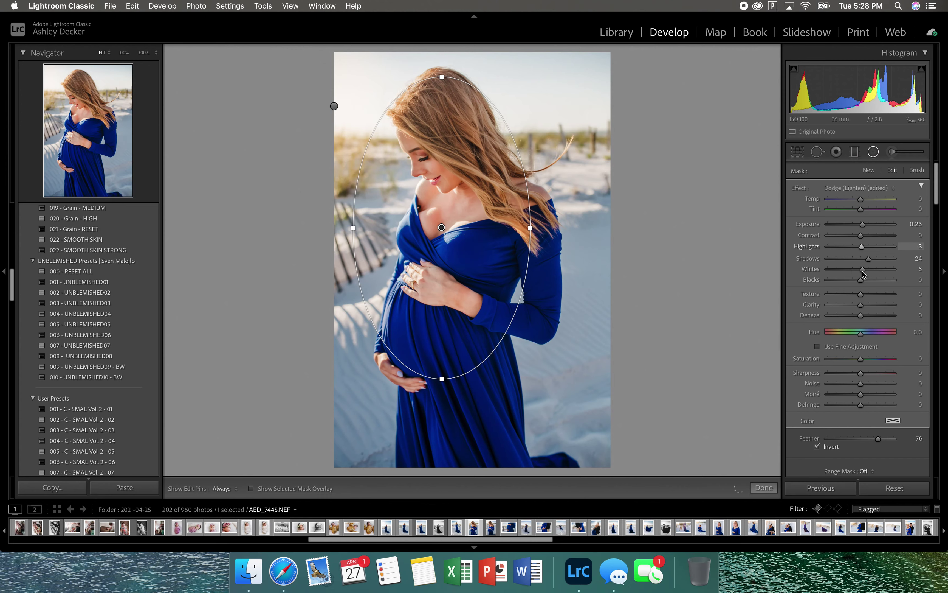
click(867, 298)
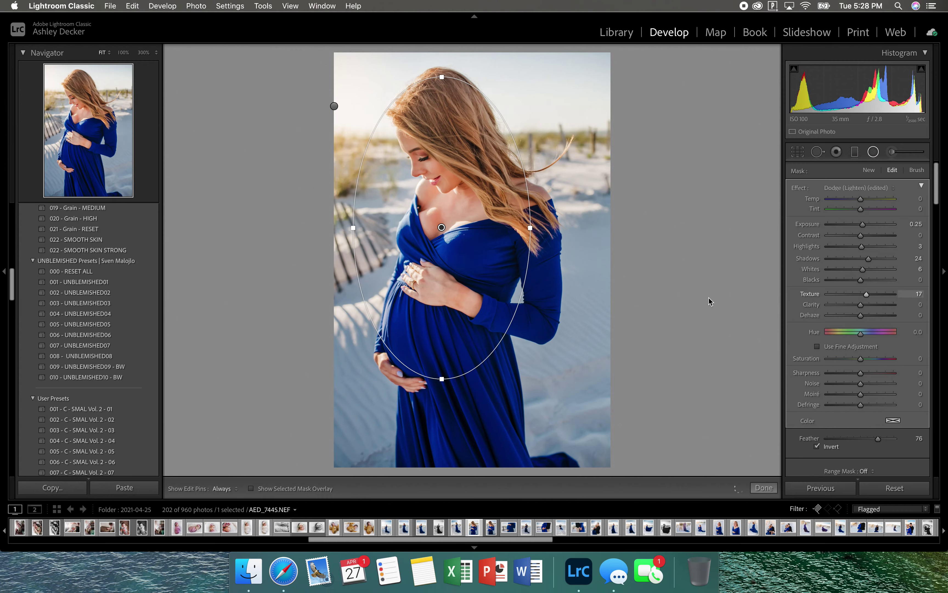
click(764, 489)
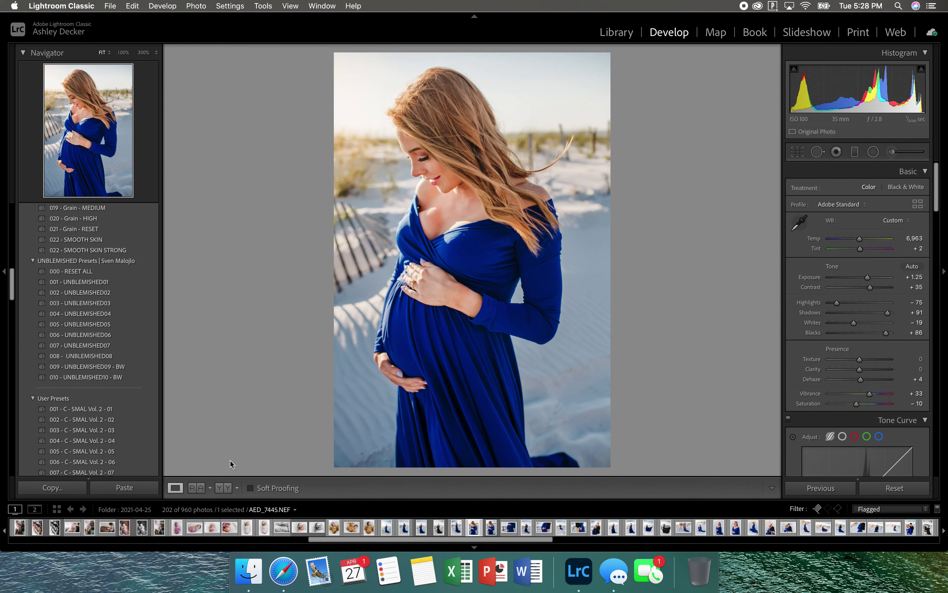
Step: Show Before and After side by side and add a slanted graduated filter across the upper-right sky with the Burn (Darken) effect
click(225, 488)
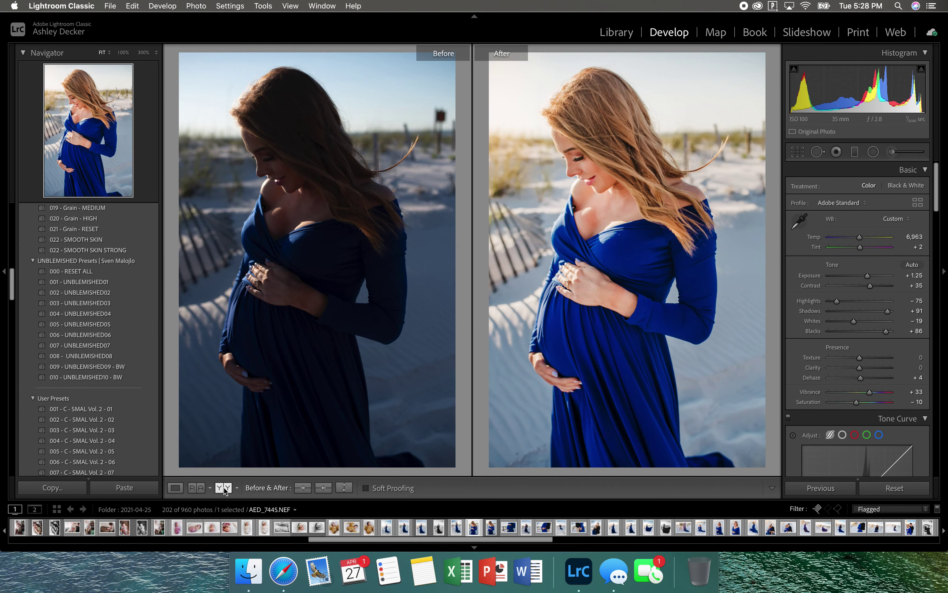
click(875, 152)
drag(681, 97, 666, 149)
click(845, 189)
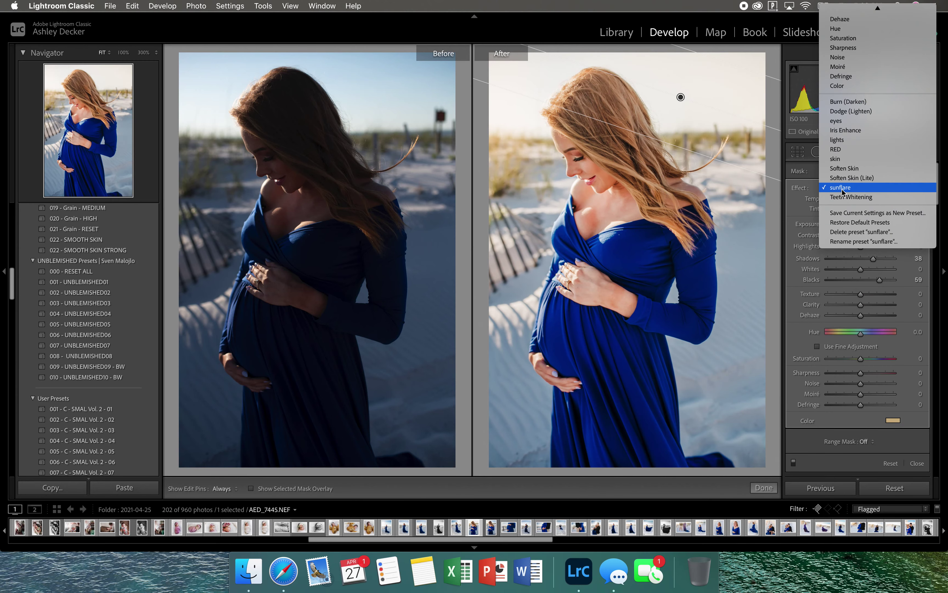
click(856, 100)
Step: Set the sky's graduated filter to Saturation -30, Temp -31 and Exposure -1.74
drag(861, 358, 850, 359)
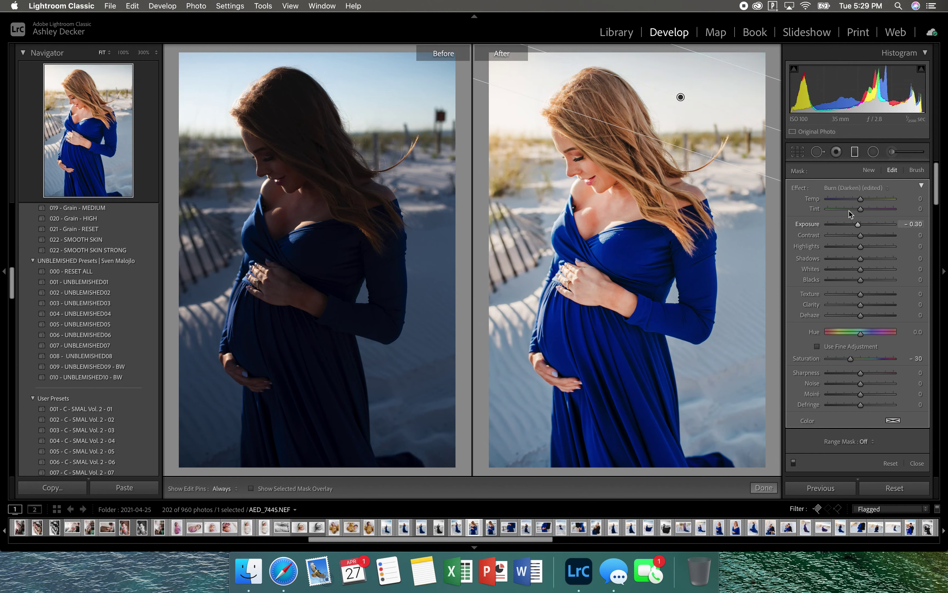
drag(853, 200, 851, 200)
click(852, 224)
drag(853, 225, 848, 226)
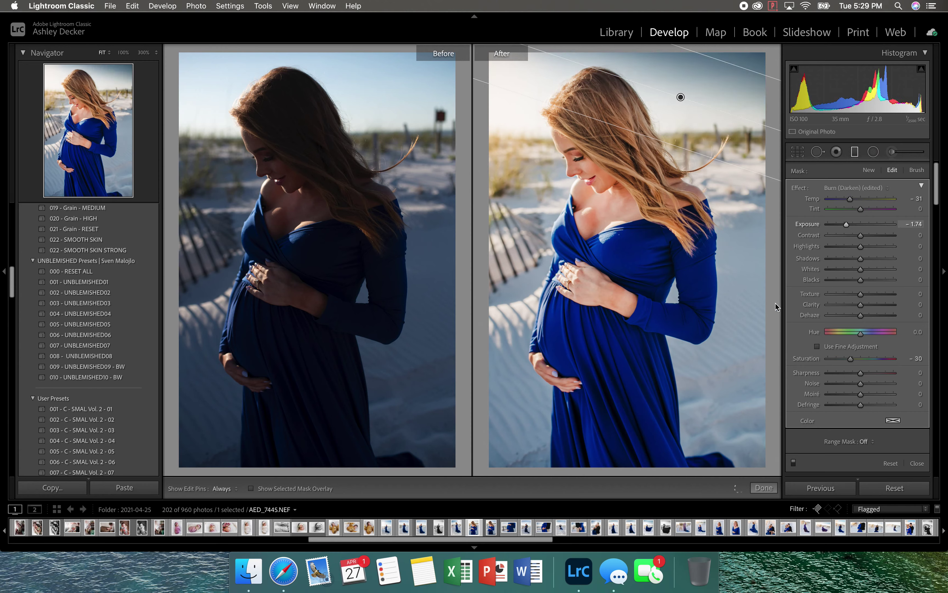
Step: Add a second graduated filter inward from the photo's right edge using the Dodge (Lighten) effect
drag(768, 308, 680, 290)
click(839, 189)
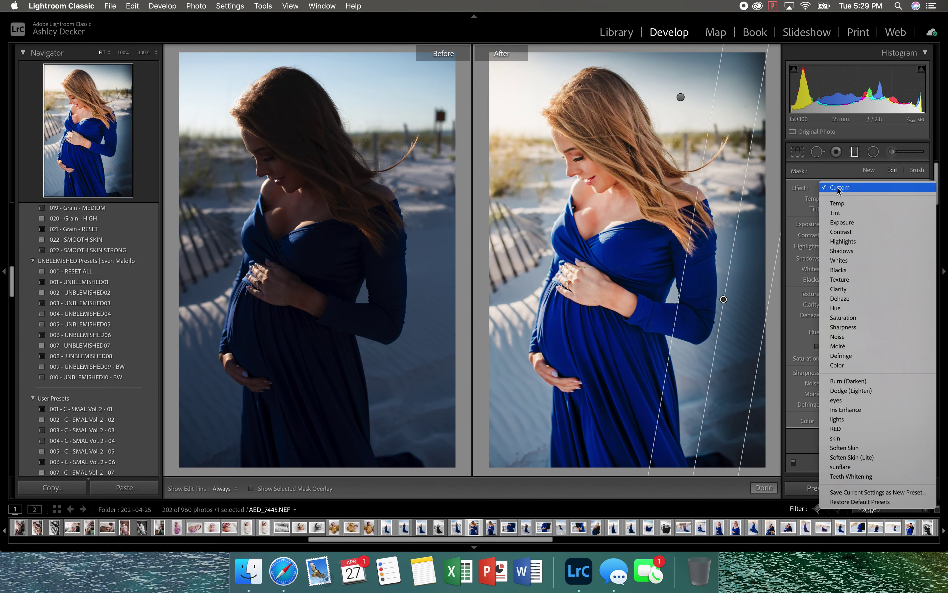
click(871, 393)
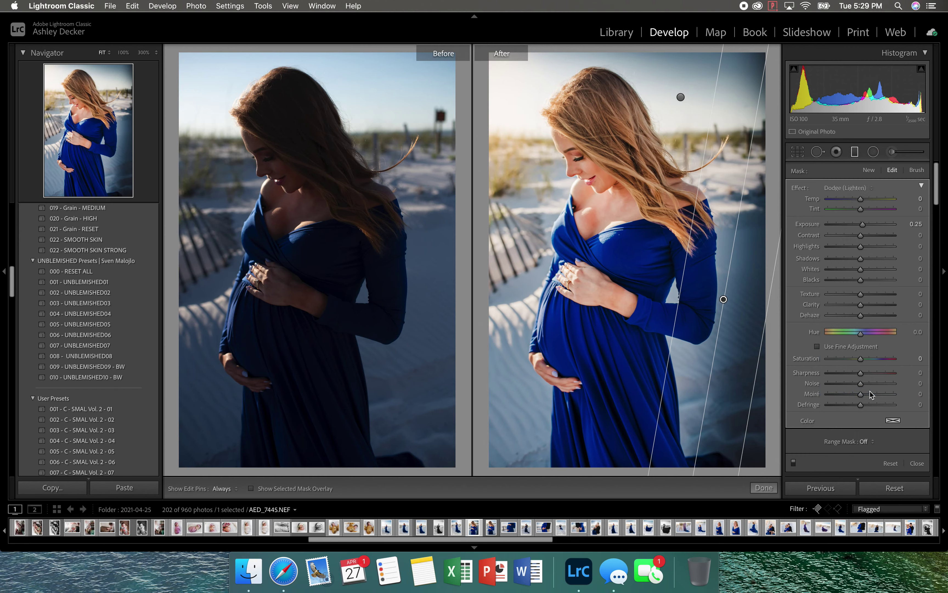
Step: Set the right-edge graduated filter to Texture -57, Saturation -26 and Exposure 0.42
click(831, 297)
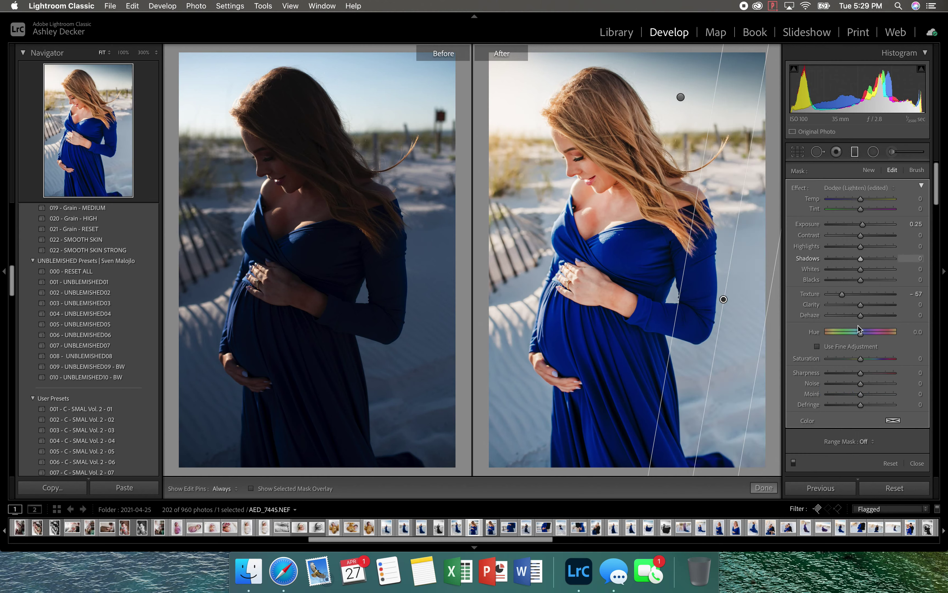
click(853, 359)
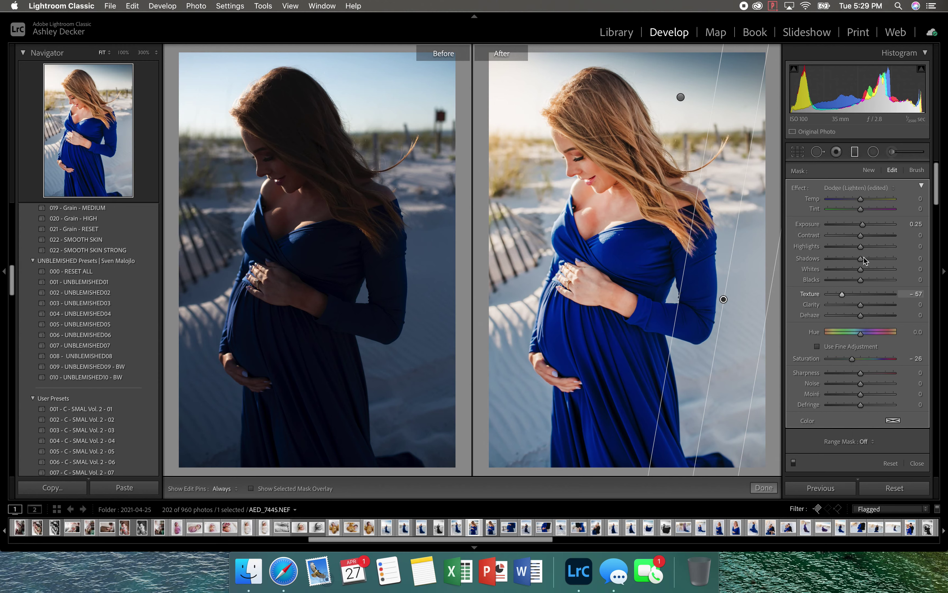
drag(862, 225, 864, 225)
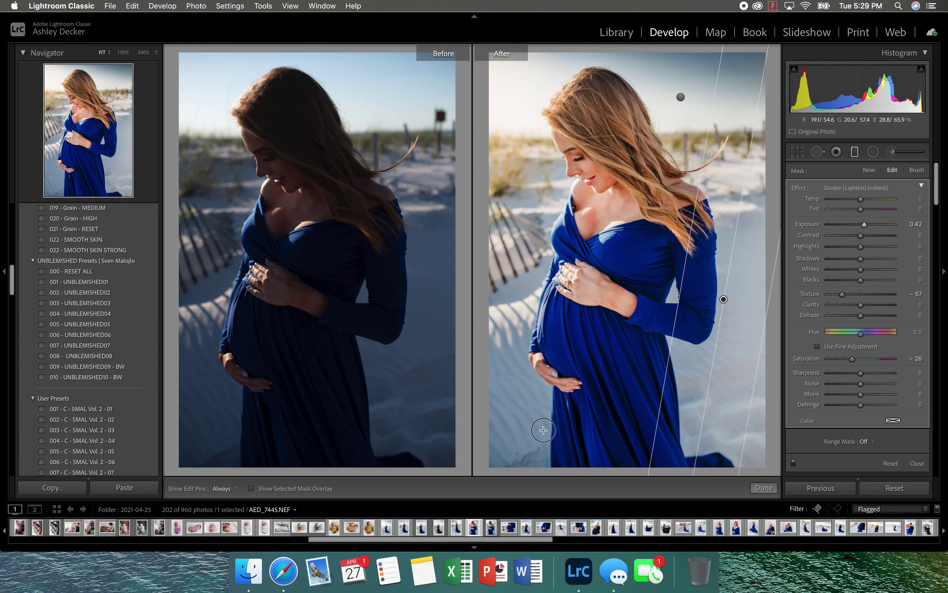
Step: Add a warmed graduated filter inward from the photo's lower-left edge, and set the right-edge filter's Temp to about 11
drag(565, 425, 571, 433)
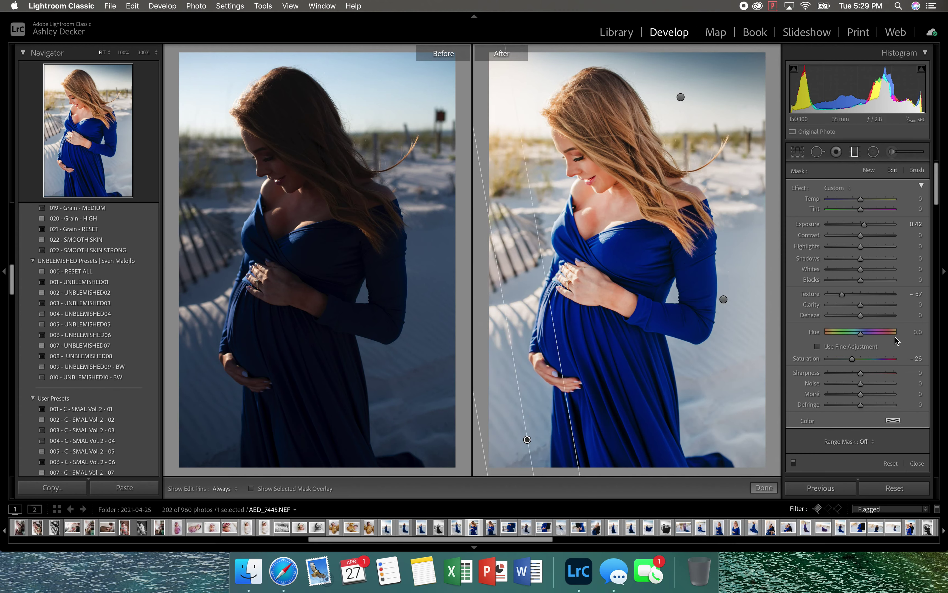
drag(861, 199, 870, 201)
click(724, 299)
drag(861, 199, 868, 201)
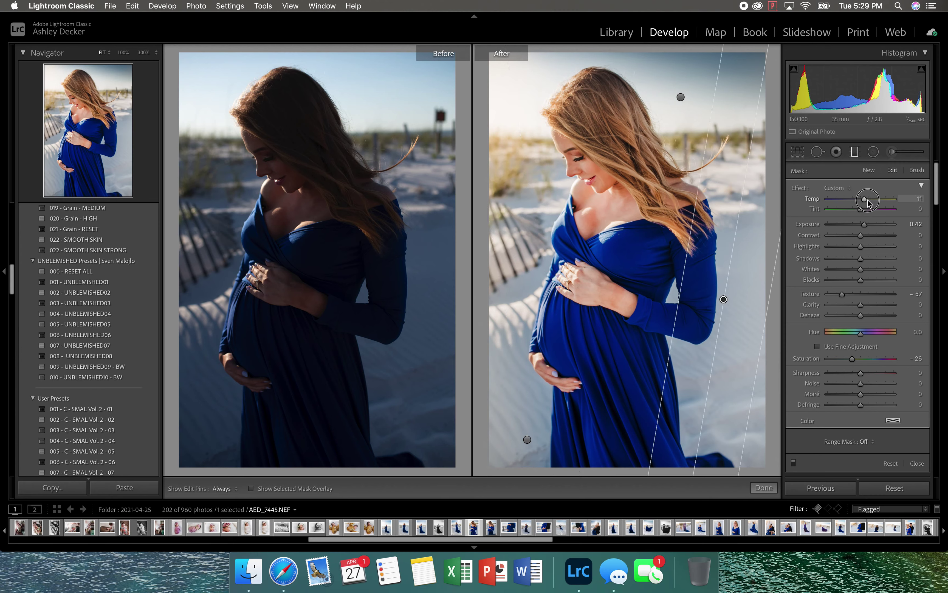
click(764, 488)
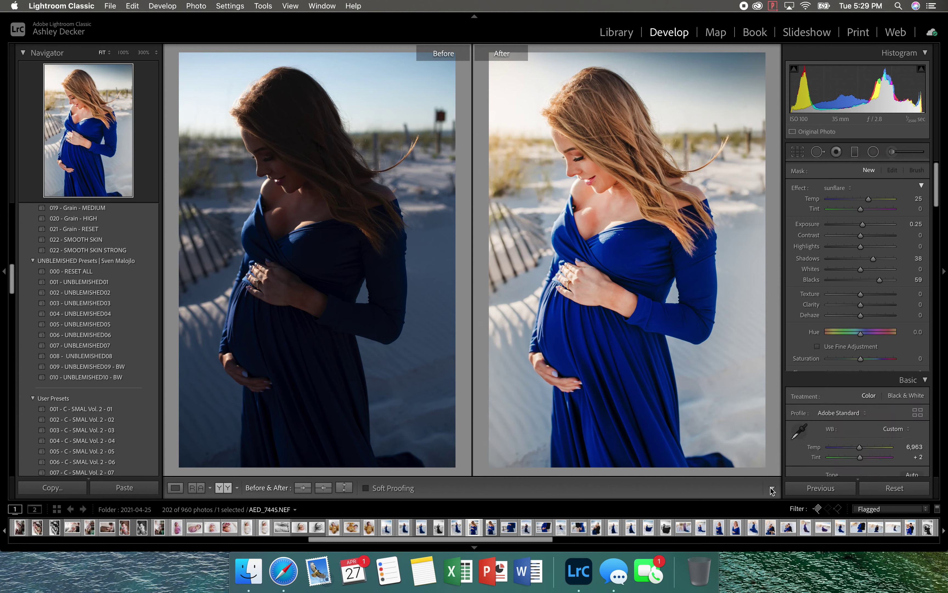
Step: Smooth the skin on the woman's nose and cheek using an adjustment brush with the skin effect
click(569, 141)
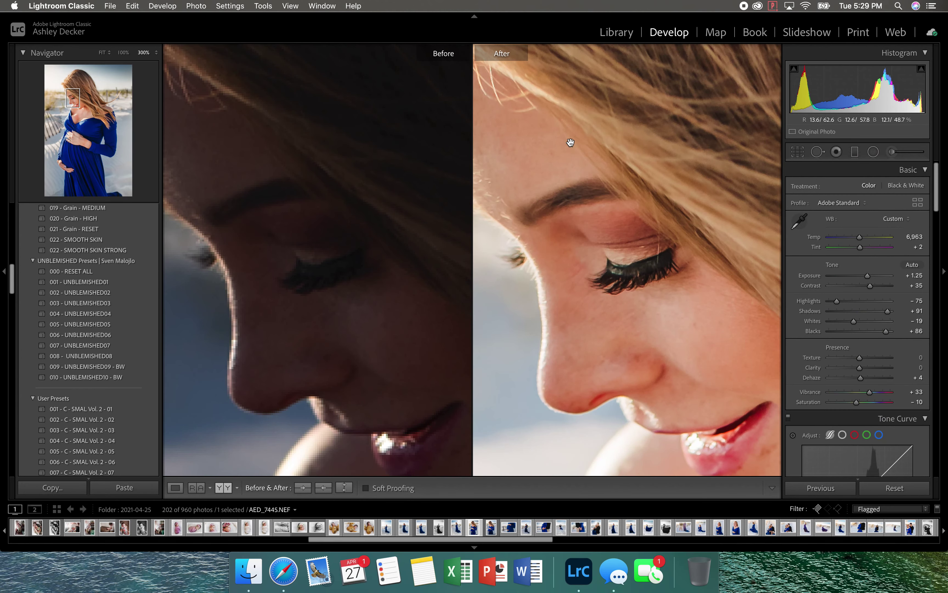
click(892, 152)
click(838, 188)
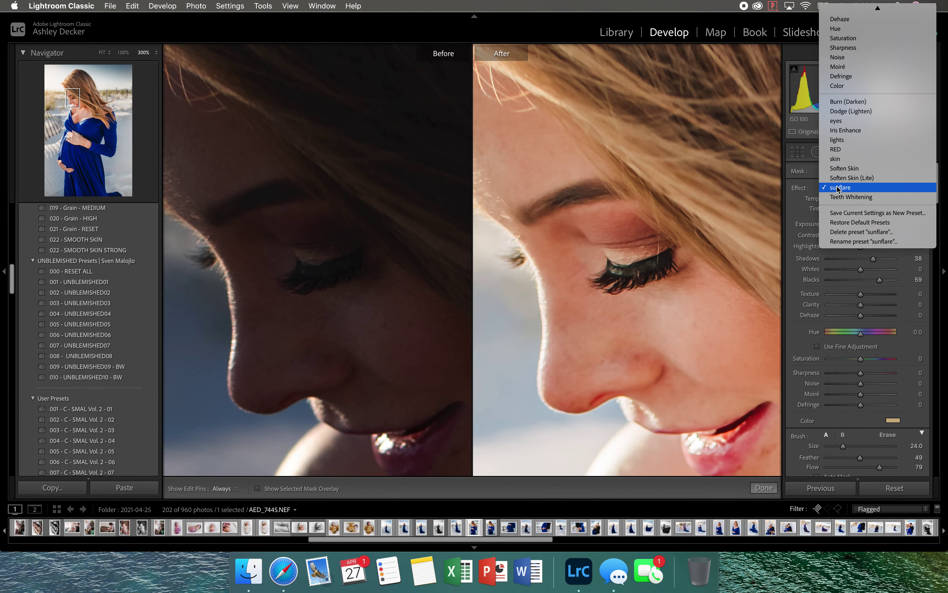
click(842, 159)
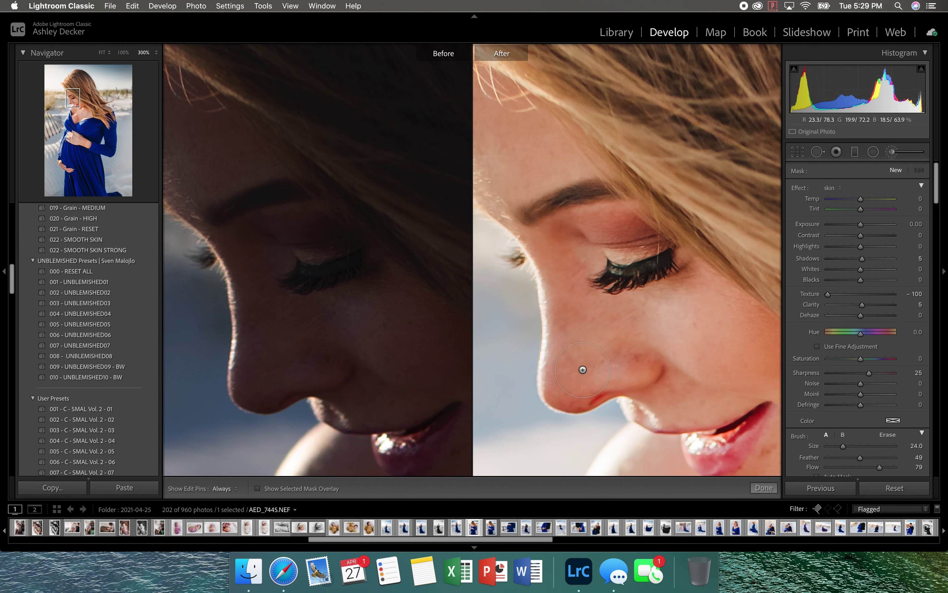
key(h)
key(h)
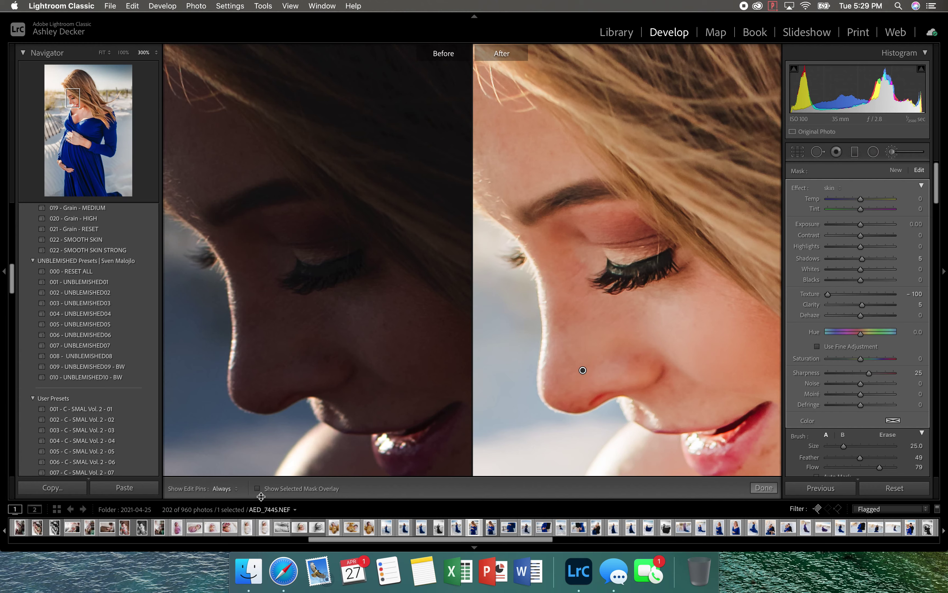
click(765, 487)
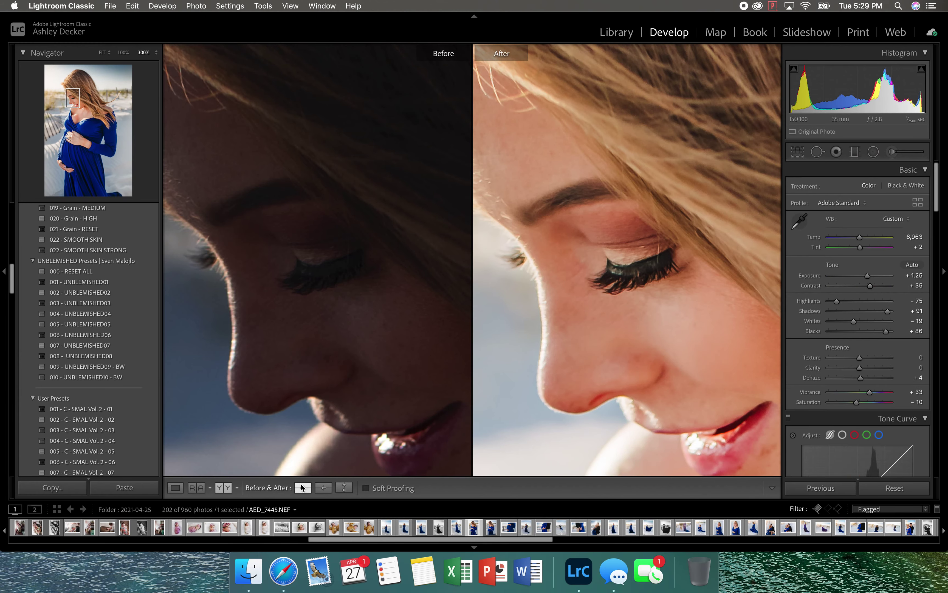
Step: Show only the edited photo and paint a new skin-effect brush adjustment over the woman's chin and lower cheek
click(175, 488)
drag(609, 311, 499, 174)
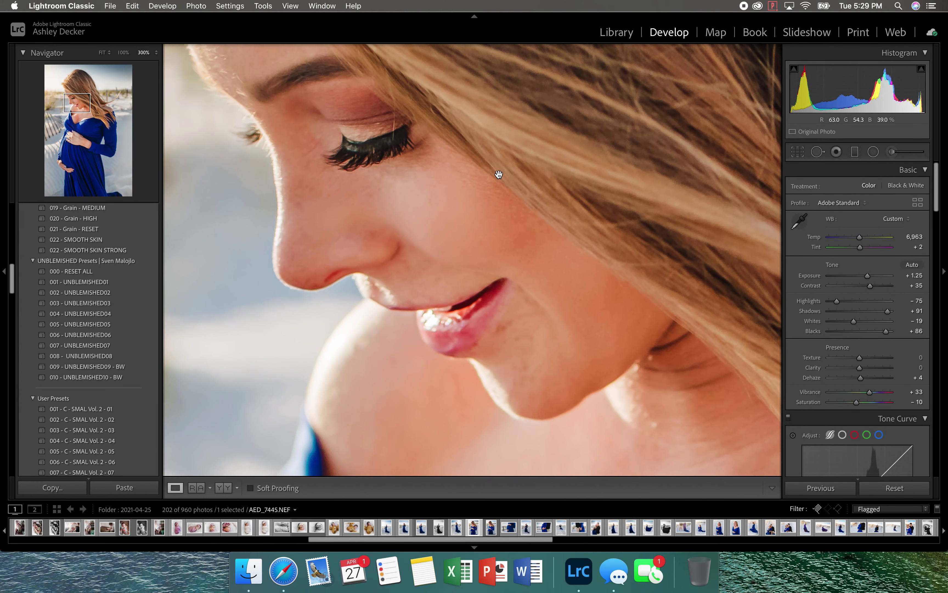
click(891, 153)
drag(568, 318, 549, 346)
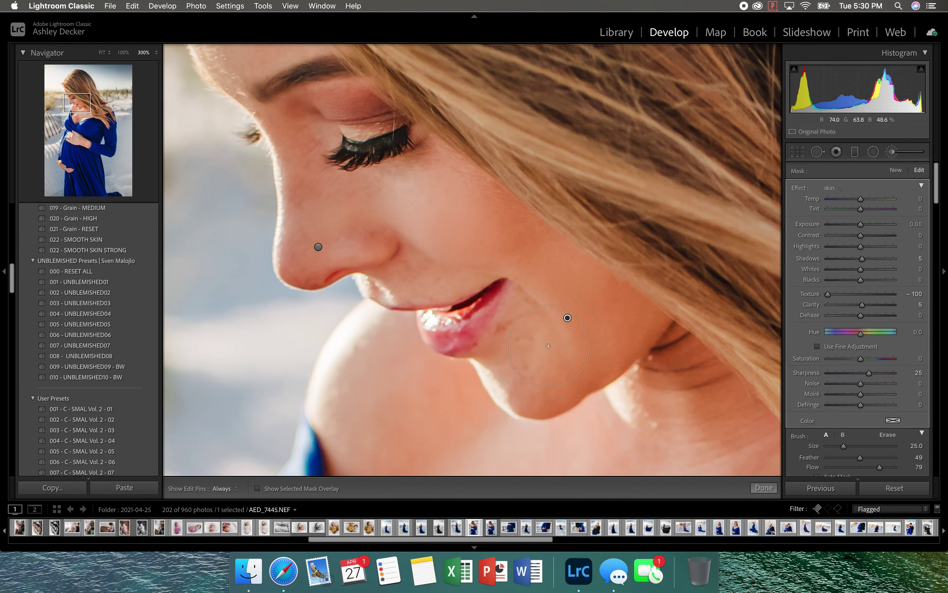
key(h)
key(h)
Step: Smooth the woman's neck and chest with the skin brush at 200% zoom, and finish brushing with the whole photo in view
click(153, 53)
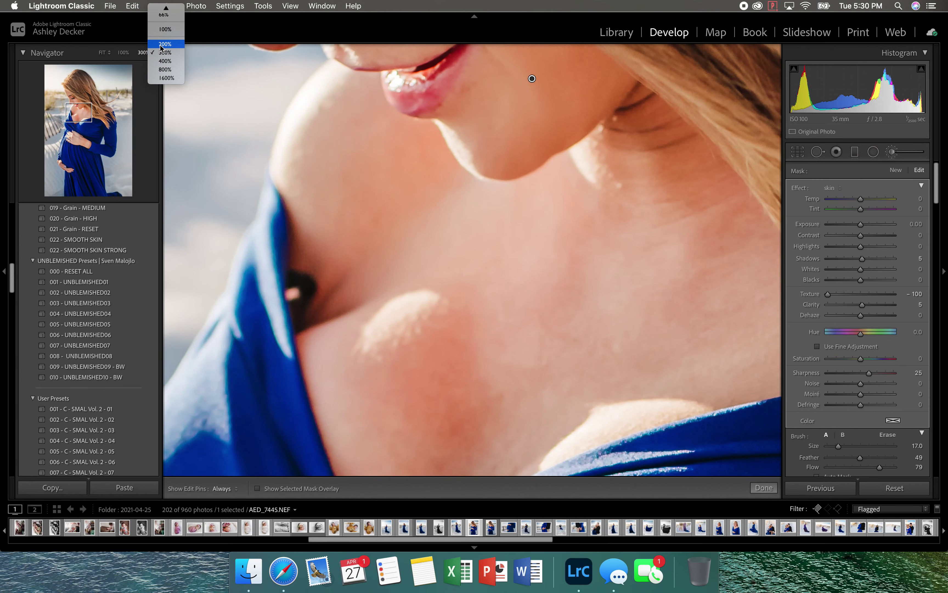
click(309, 94)
key(super+minus)
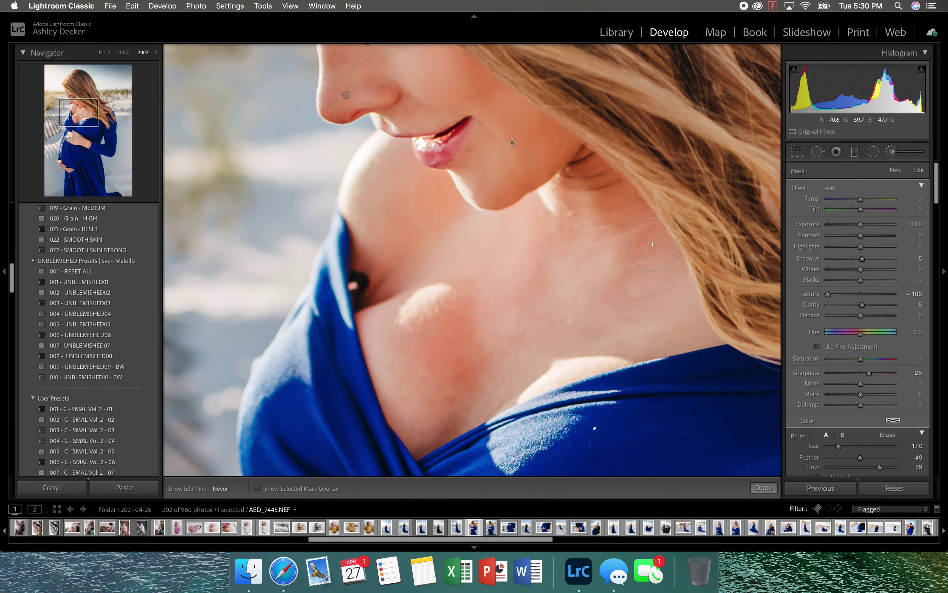
drag(663, 312, 438, 396)
click(764, 487)
click(717, 406)
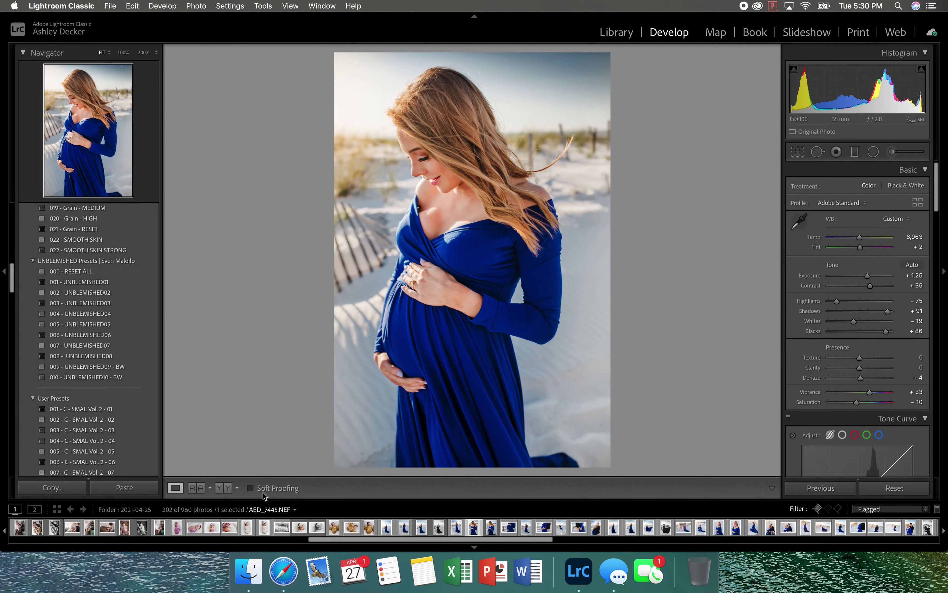
Step: Compare Before and After side by side while setting the photo's Dehaze to +5 and Tint to +5
click(223, 488)
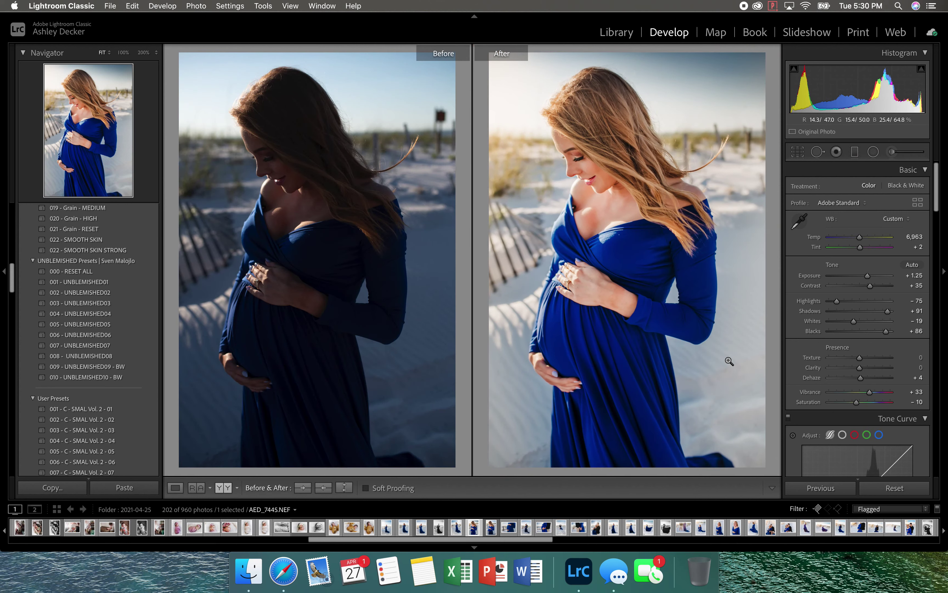
click(861, 378)
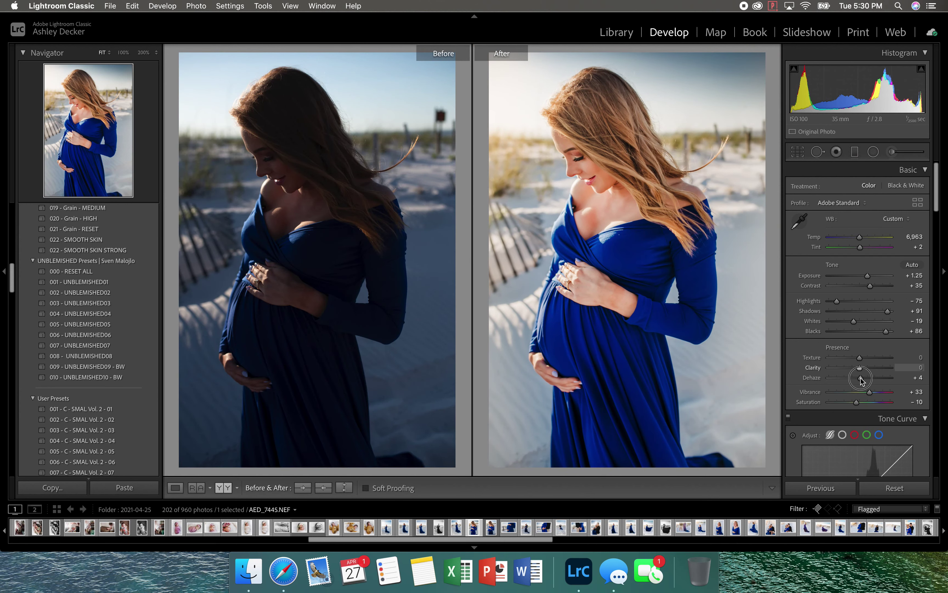
drag(862, 378, 863, 378)
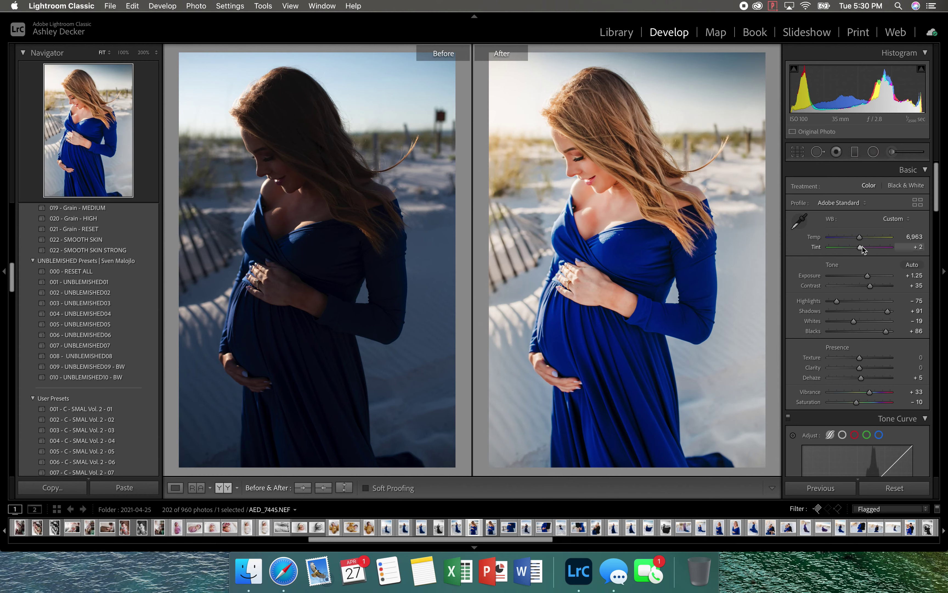
drag(863, 249, 865, 251)
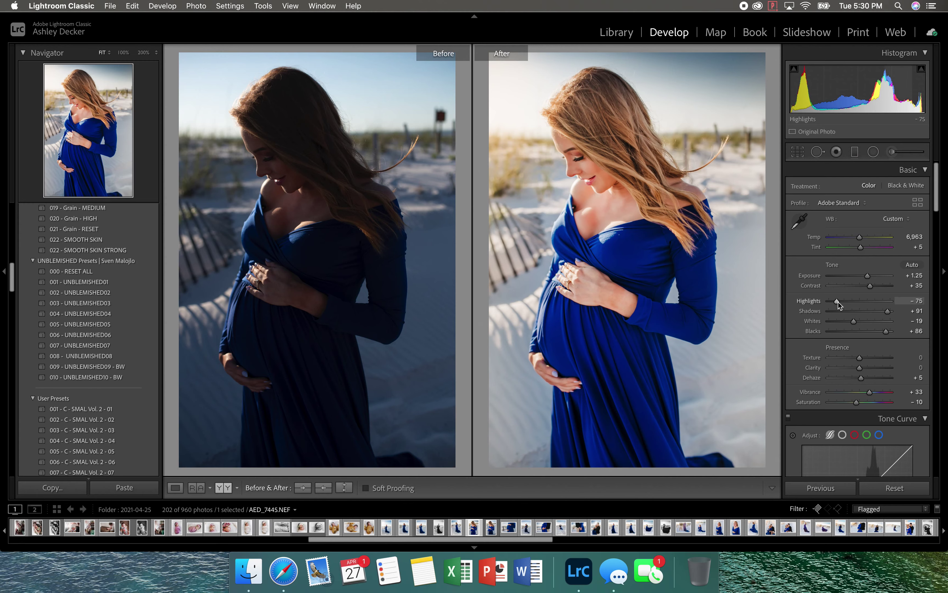
Step: Set the photo's overall Highlights to -72 and Shadows to +82
drag(838, 303, 839, 302)
click(877, 311)
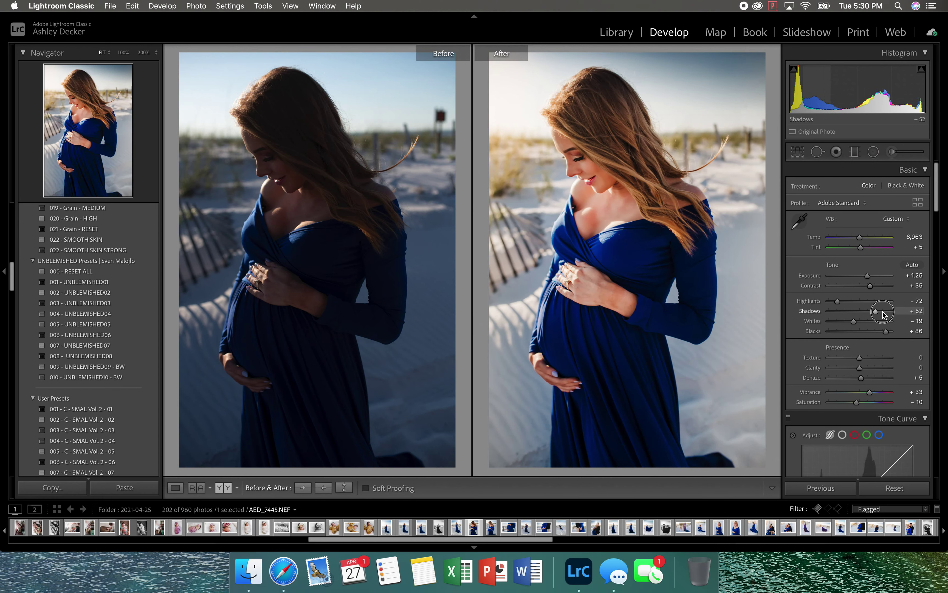
click(882, 312)
click(886, 311)
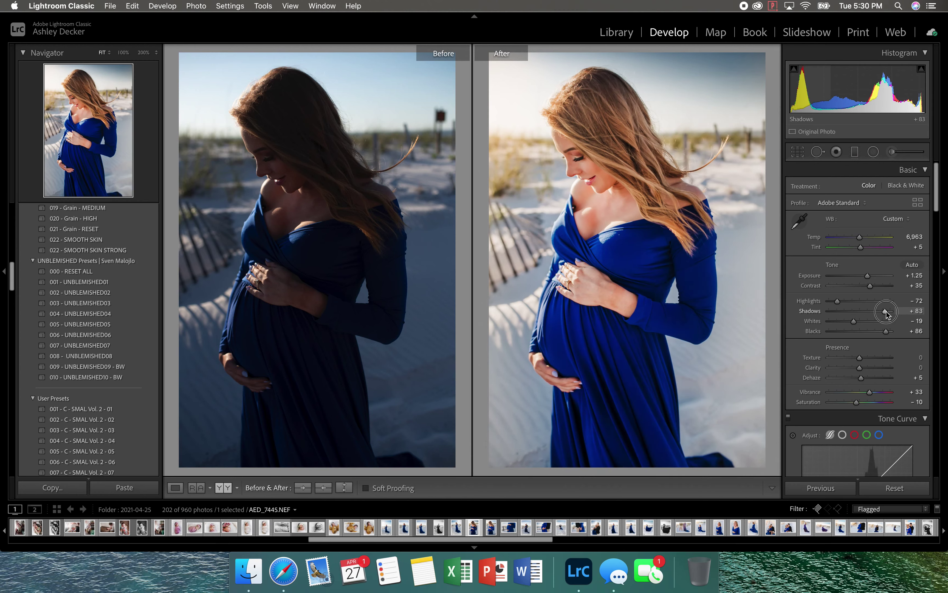
drag(887, 312, 886, 311)
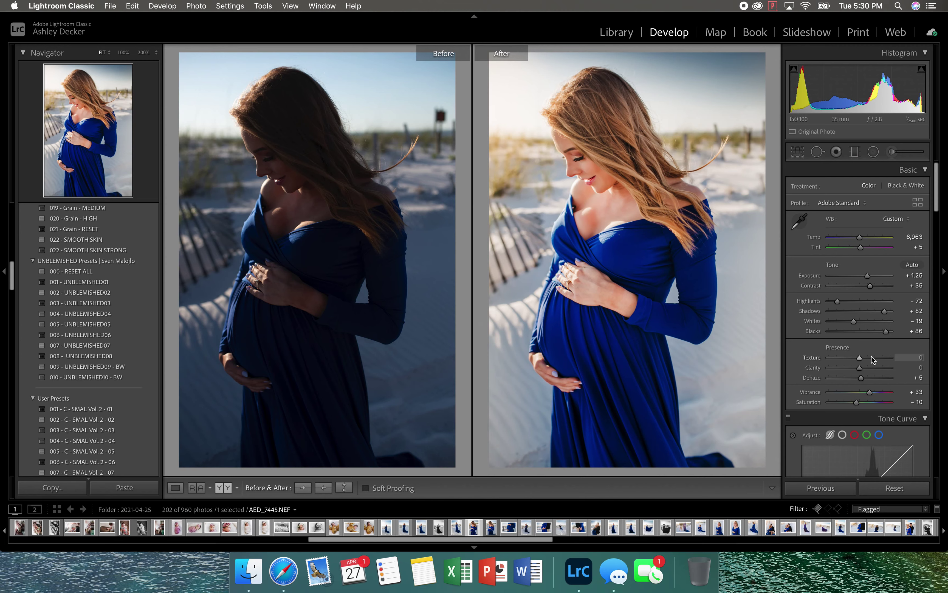
Step: Look over the photo's Tone Curve, HSL, Color Grading and Detail settings
scroll(873, 371, down, 6)
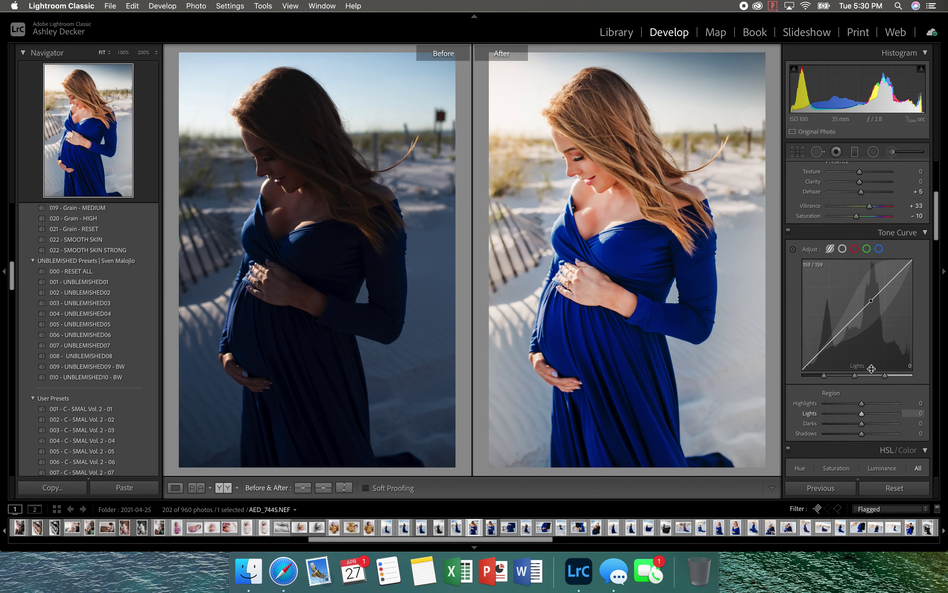
scroll(872, 369, down, 10)
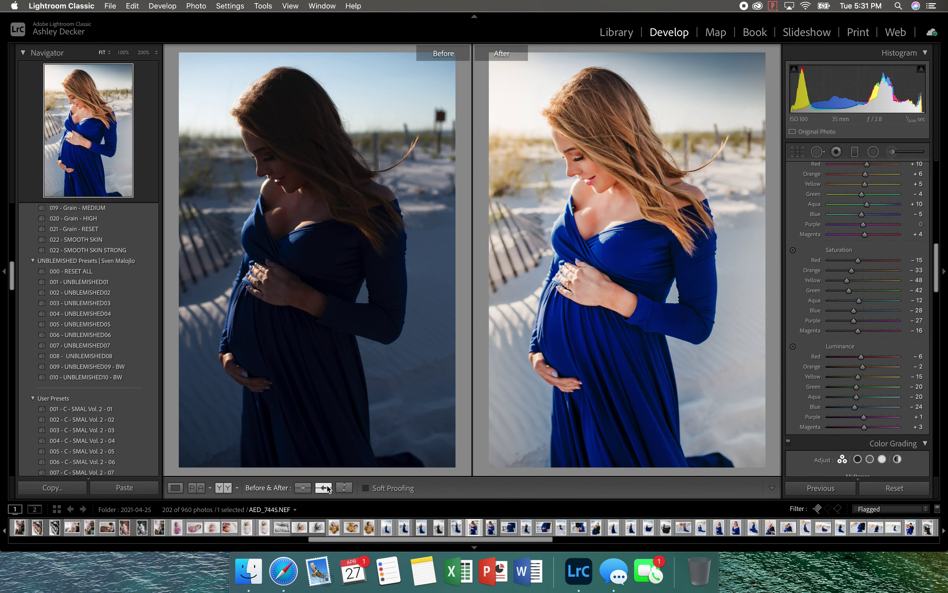
scroll(862, 384, down, 5)
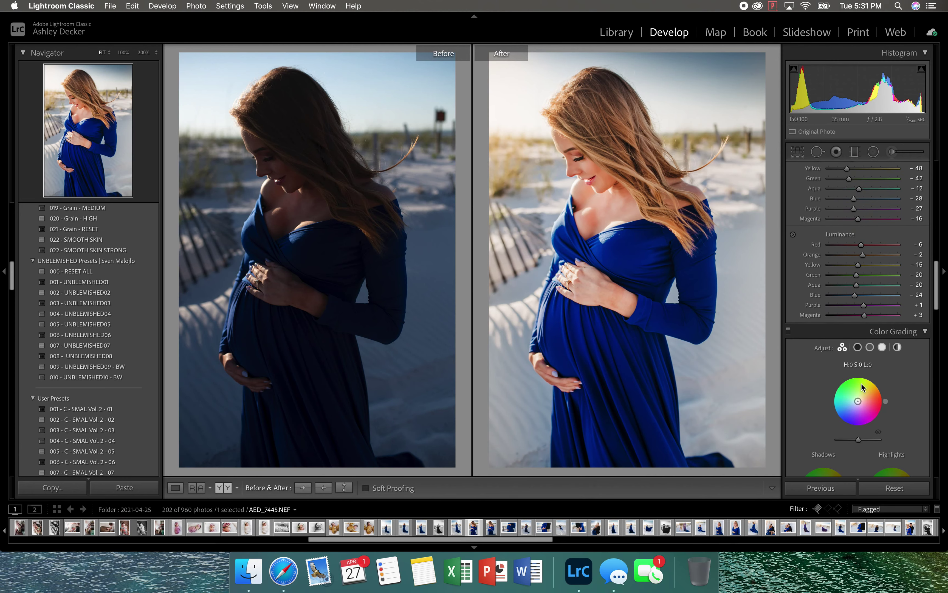
scroll(862, 384, down, 10)
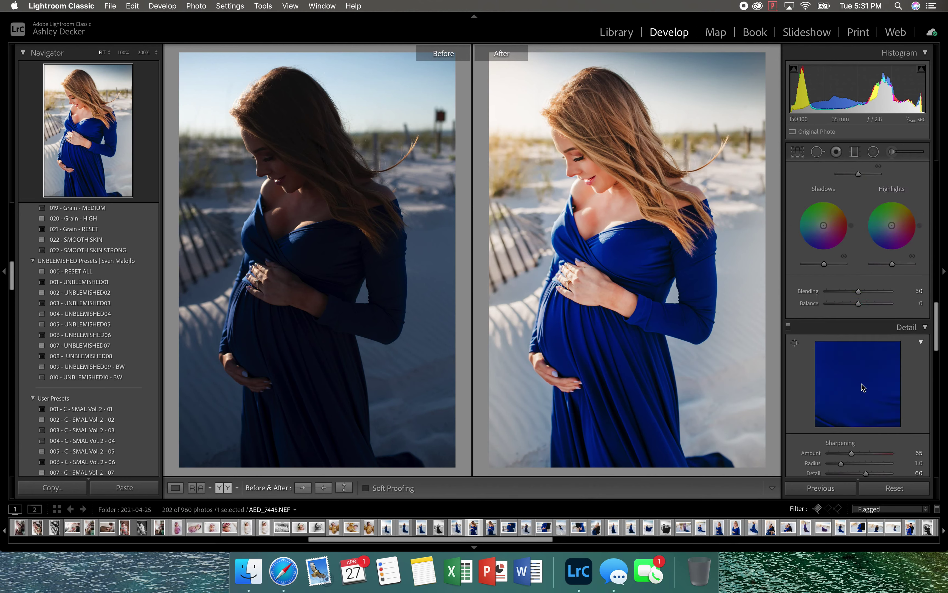
scroll(862, 384, down, 2)
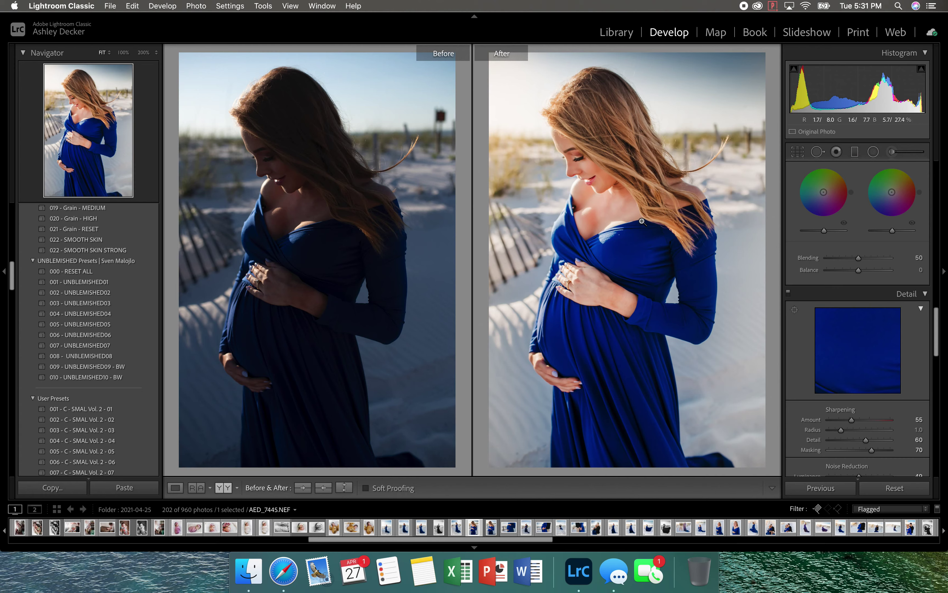